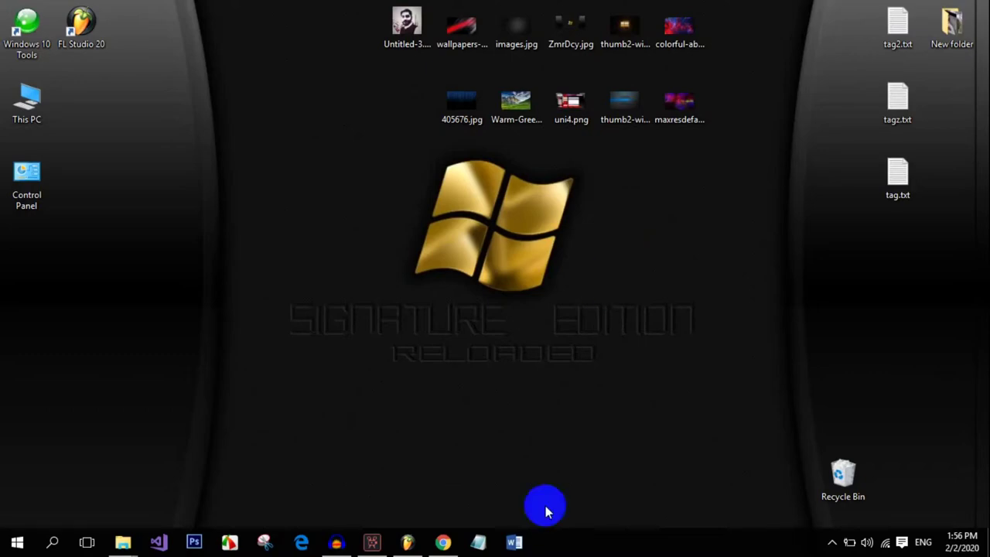
Switch to Chrome and open youtube.com in a new tab
left_click(444, 542)
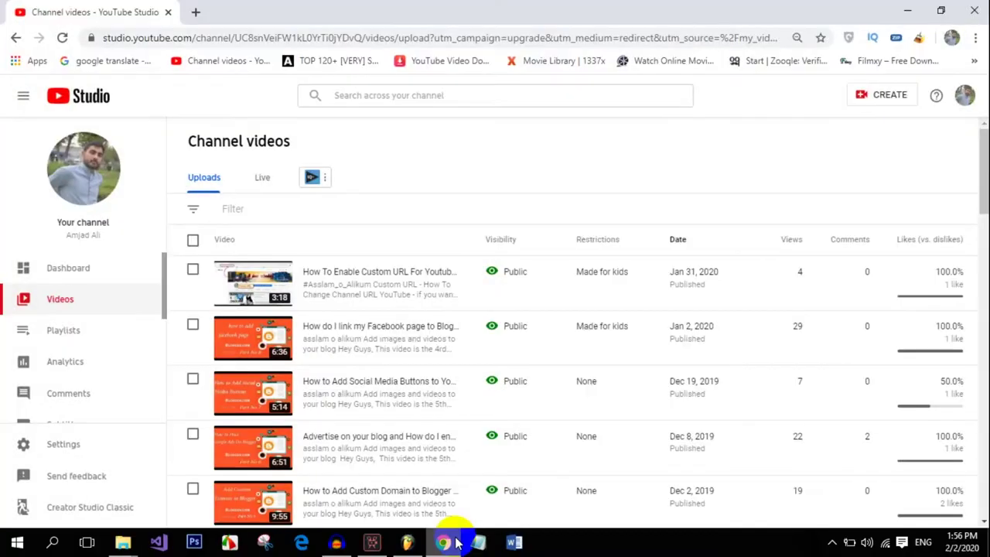
left_click(200, 13)
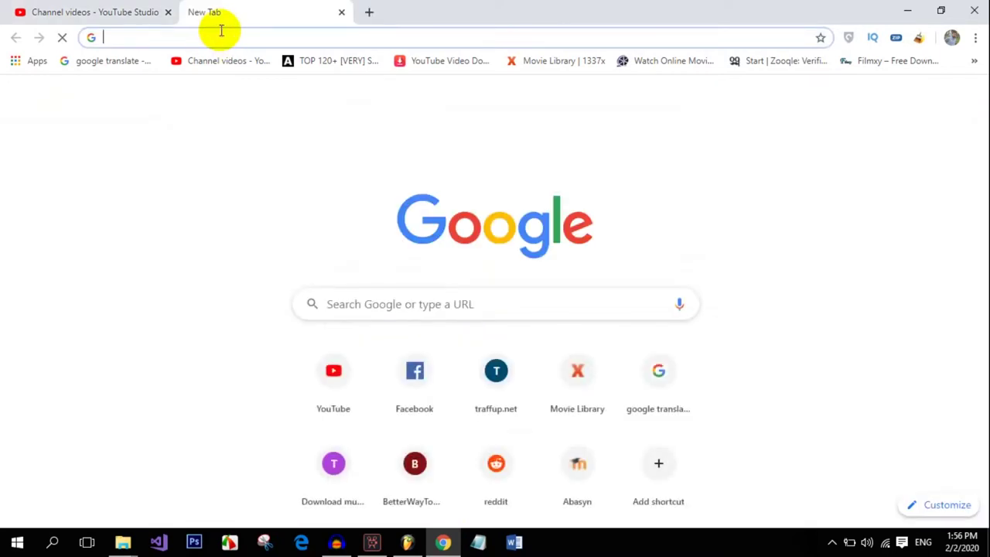
type("youtube.com")
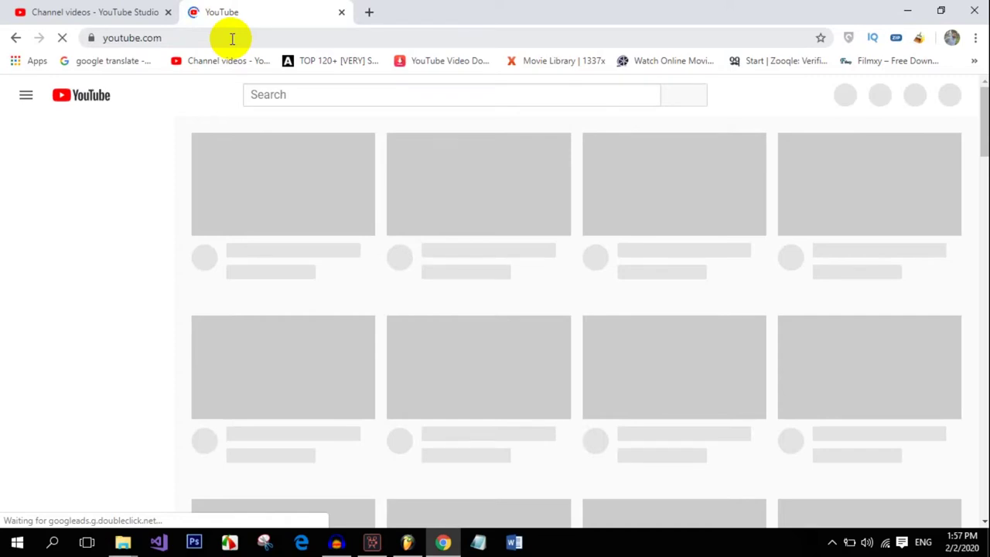
Search Google for "fl studio" in another new tab and open the FL Studio page on image-line.com
left_click(367, 12)
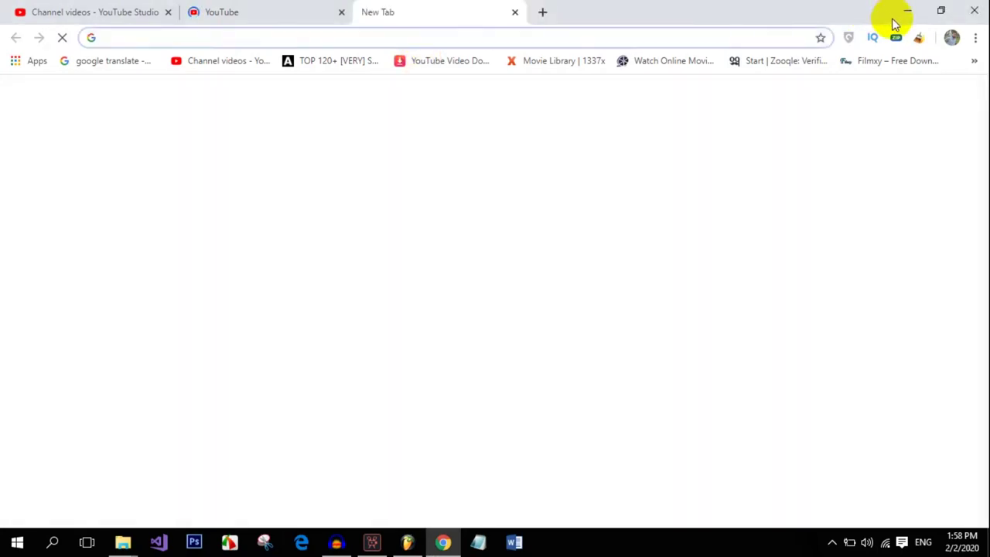
type("f")
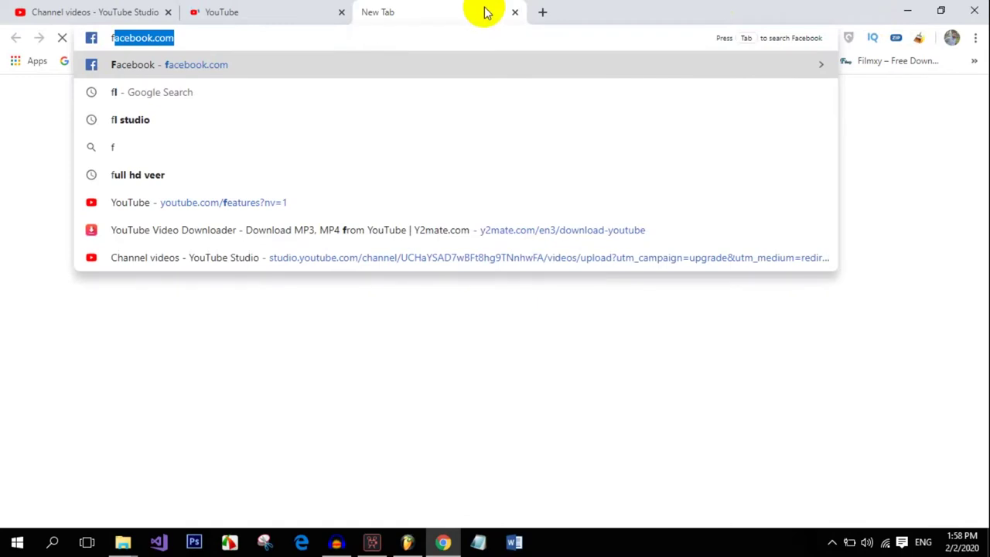
type("l")
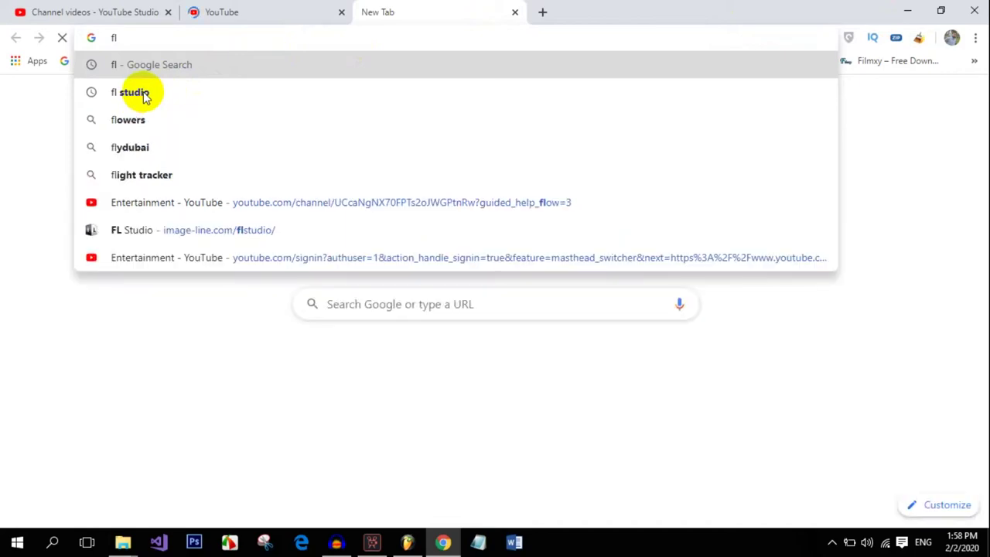
left_click(143, 92)
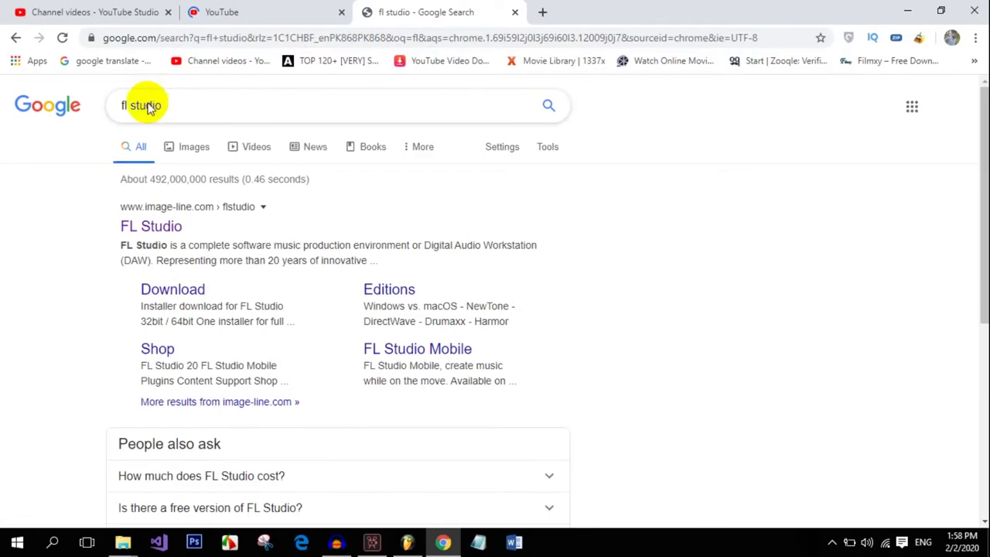
left_click(166, 232)
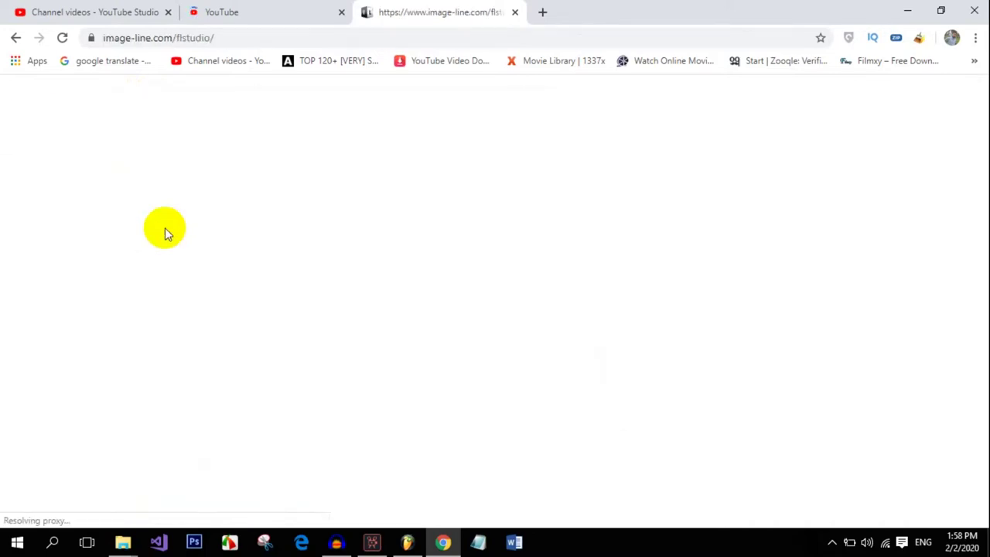
Examine the trial download and purchase options on the FL Studio page, and close that page
scroll(410, 394, "down", 1)
scroll(280, 378, "down", 1)
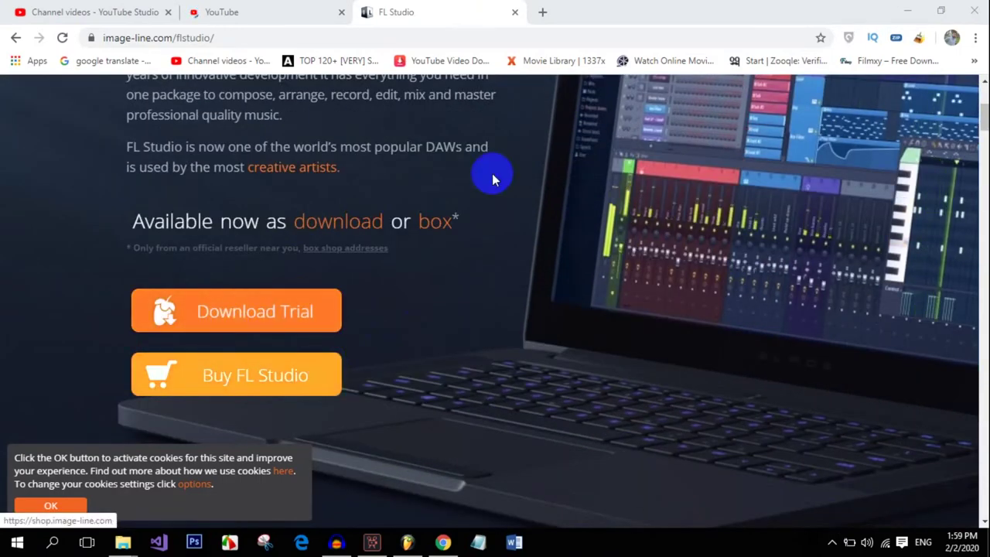
left_click(515, 13)
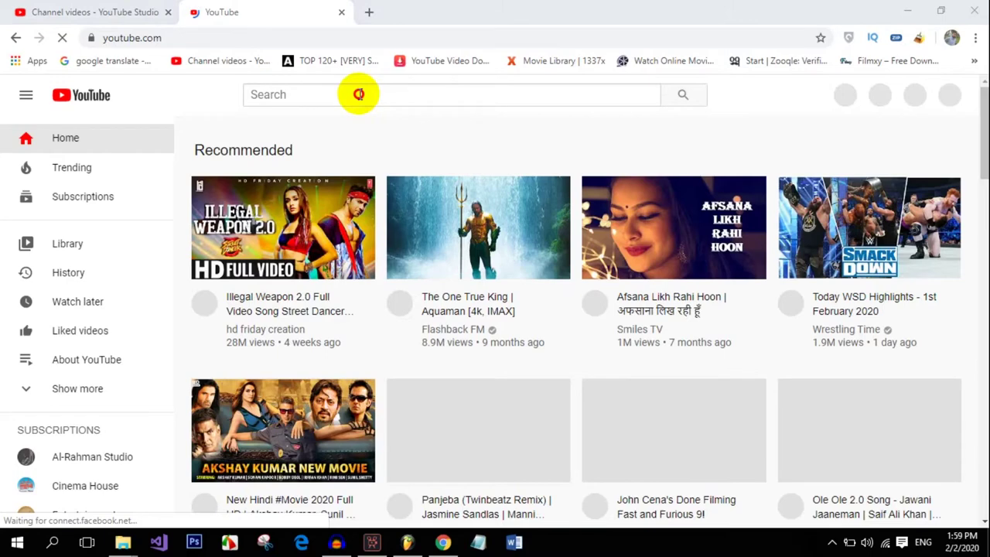
Search YouTube for "indian songs"
left_click(360, 95)
type("in")
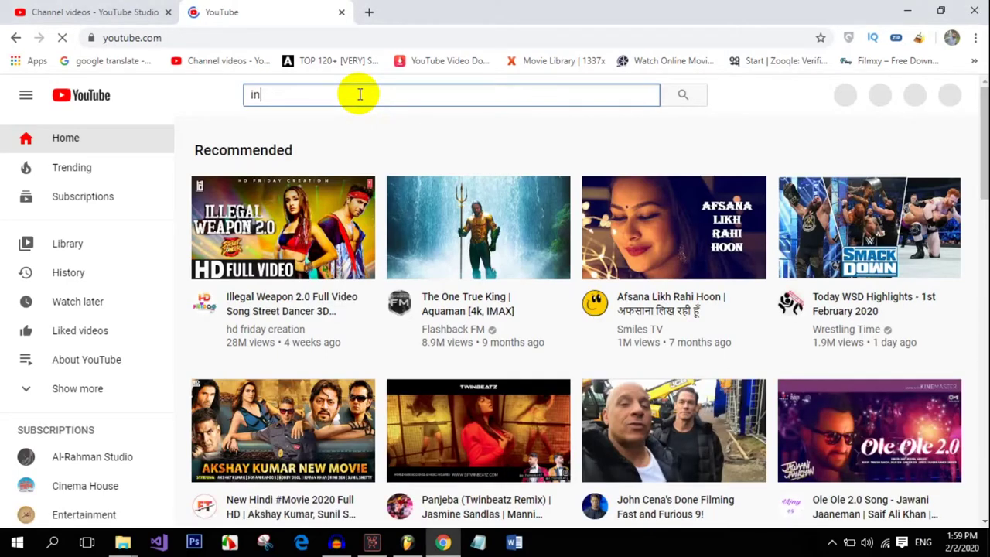
type("dian so")
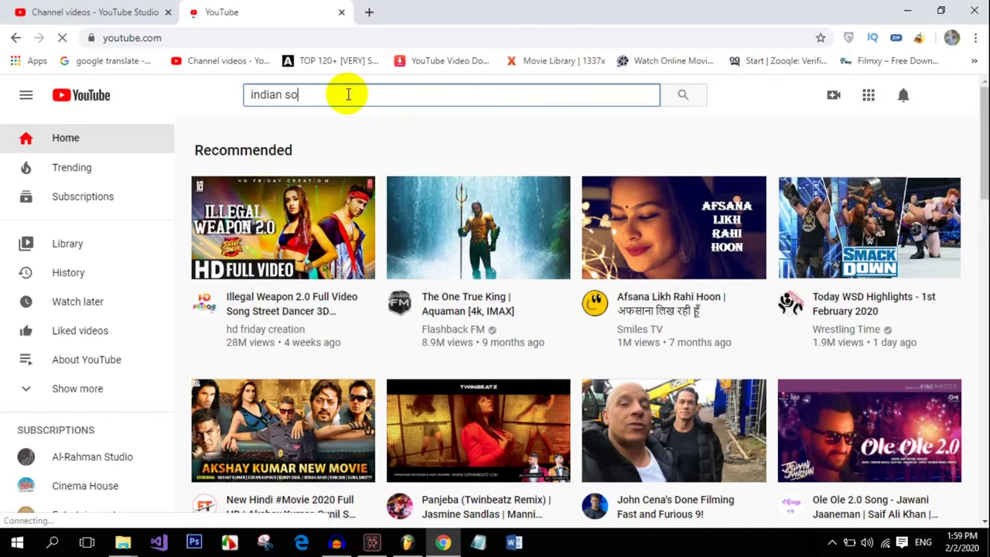
type("ngs")
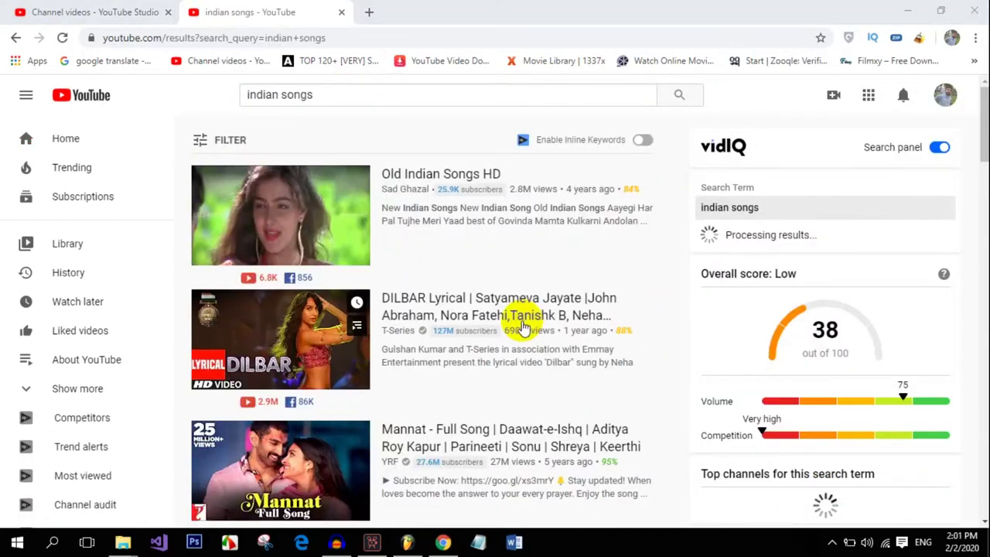
Open the "Pehli Pehli Baar Mohabbat Ki Hai - Sirf Tum" video in a new tab and copy its web address
scroll(523, 328, "down", 1)
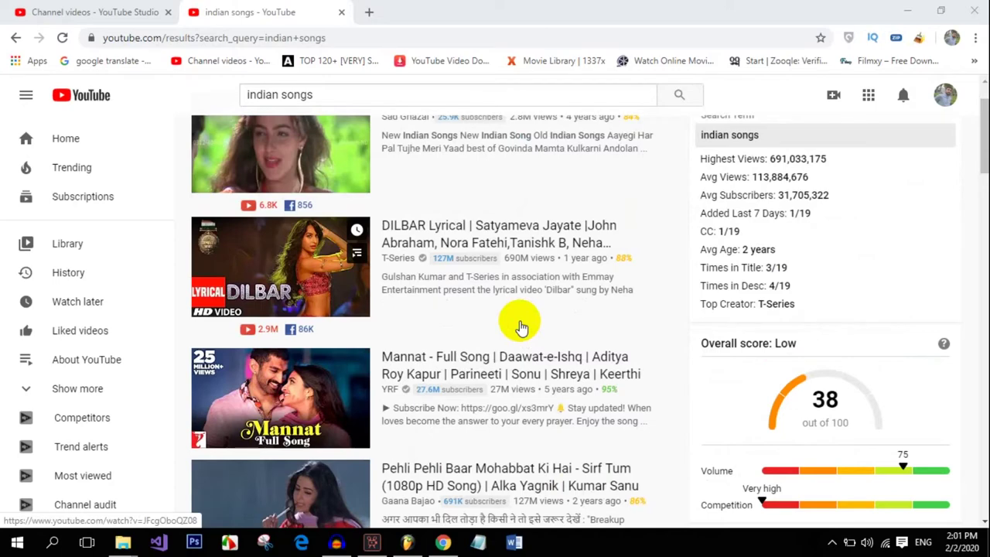
scroll(520, 328, "down", 1)
scroll(387, 395, "down", 1)
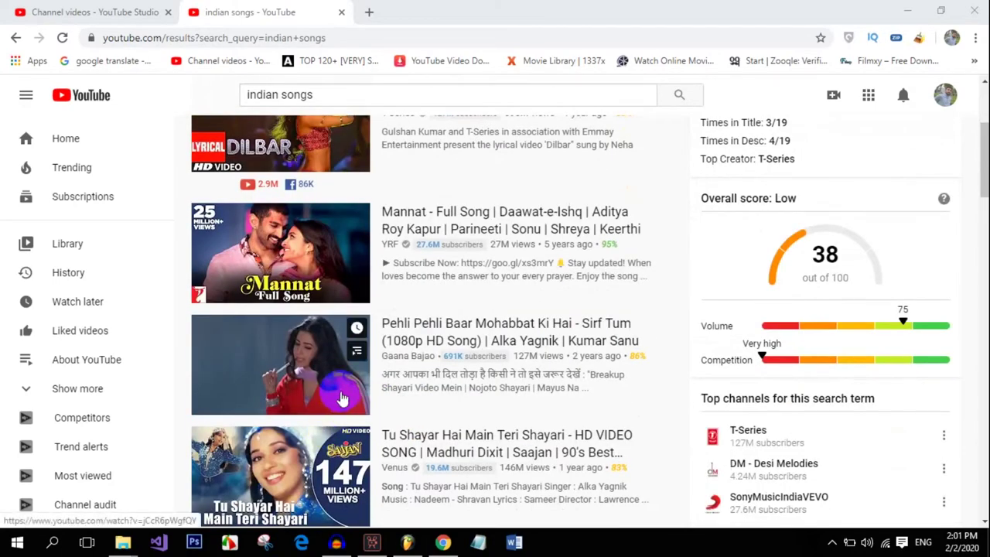
middle_click(343, 399)
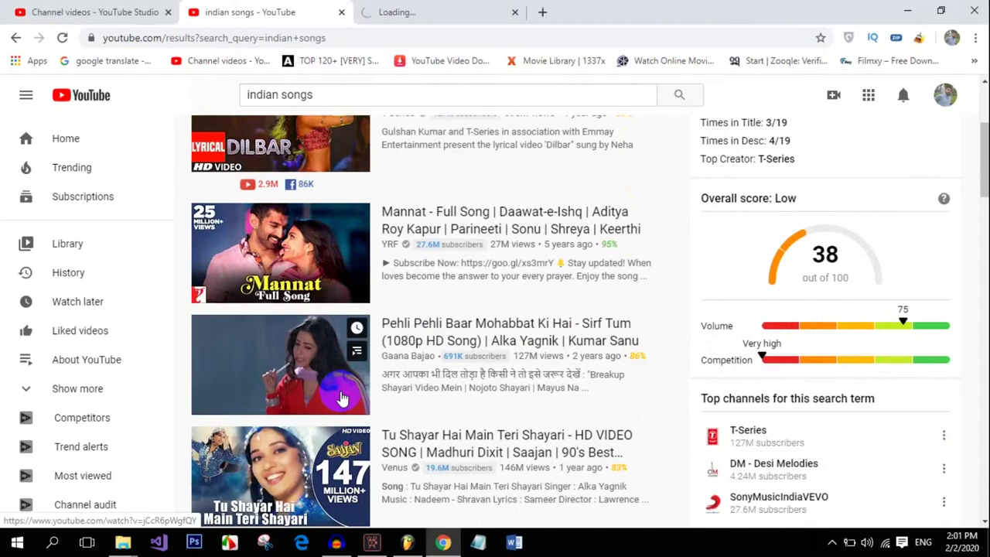
left_click(412, 7)
left_click(230, 41)
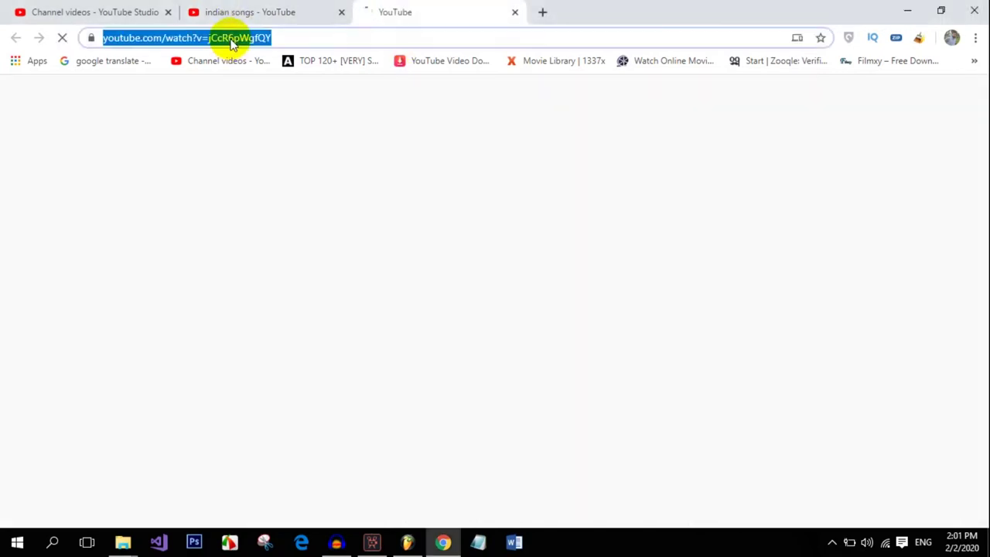
right_click(231, 40)
left_click(291, 116)
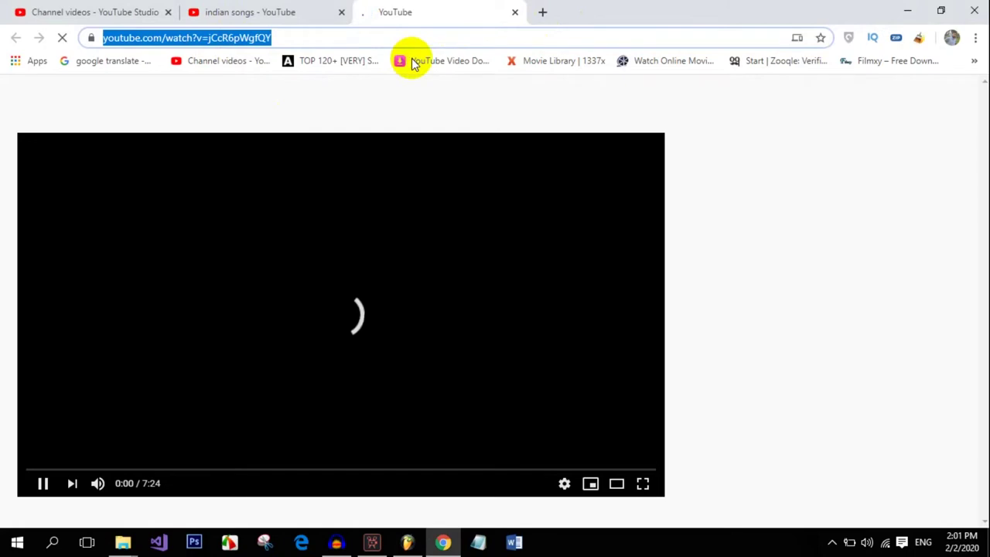
Open the bookmarked y2mate.com YouTube Downloader, paste the copied video link and start the conversion
left_click(417, 62)
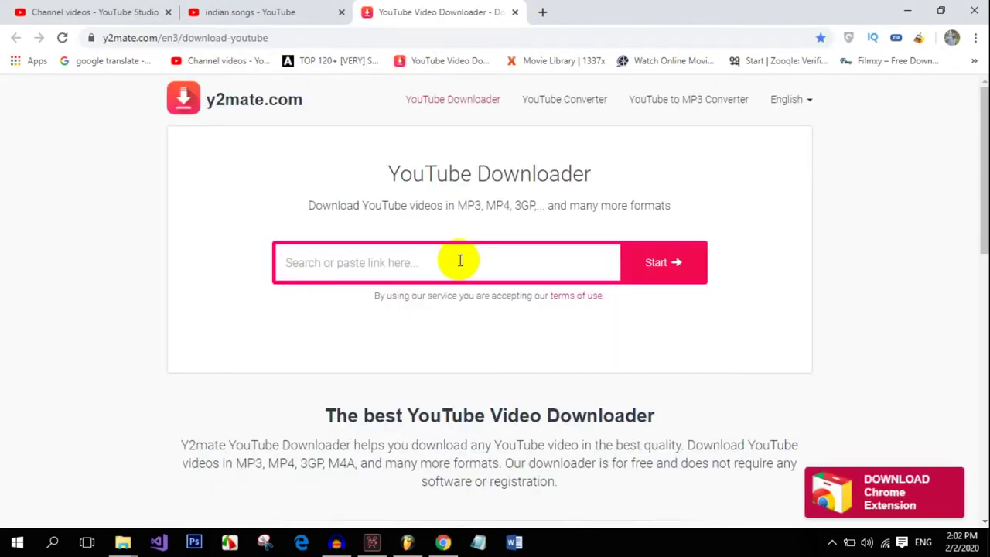
right_click(460, 260)
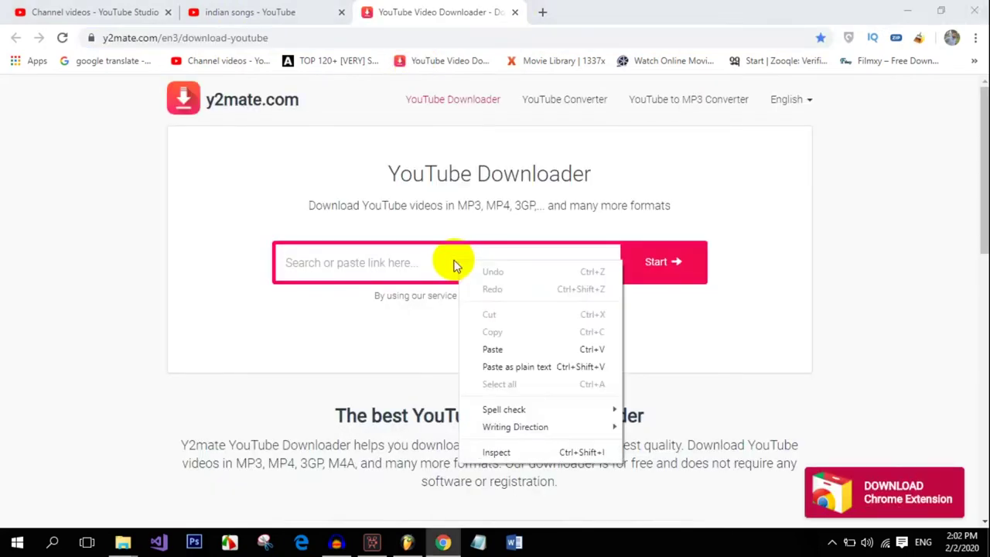
left_click(490, 347)
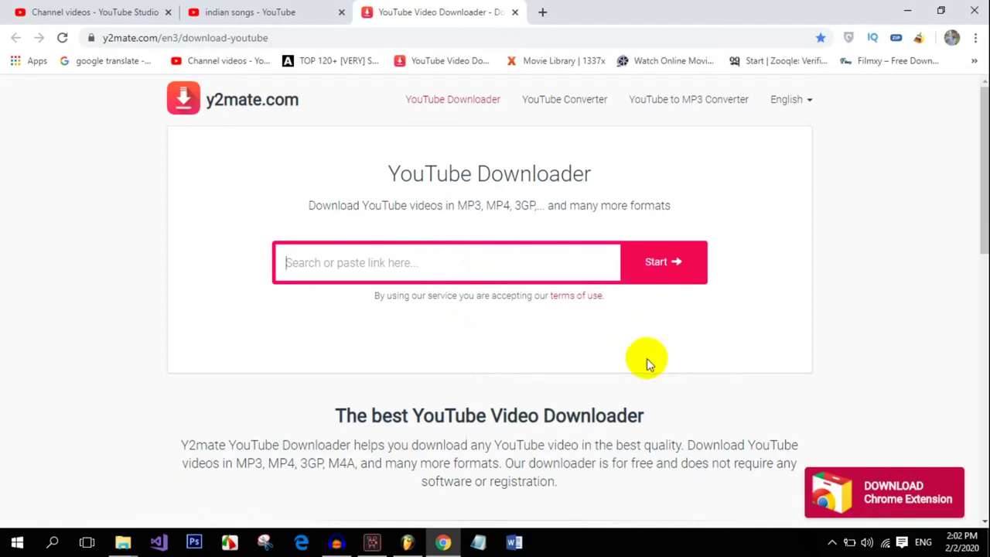
key("ctrl+v")
left_click(665, 267)
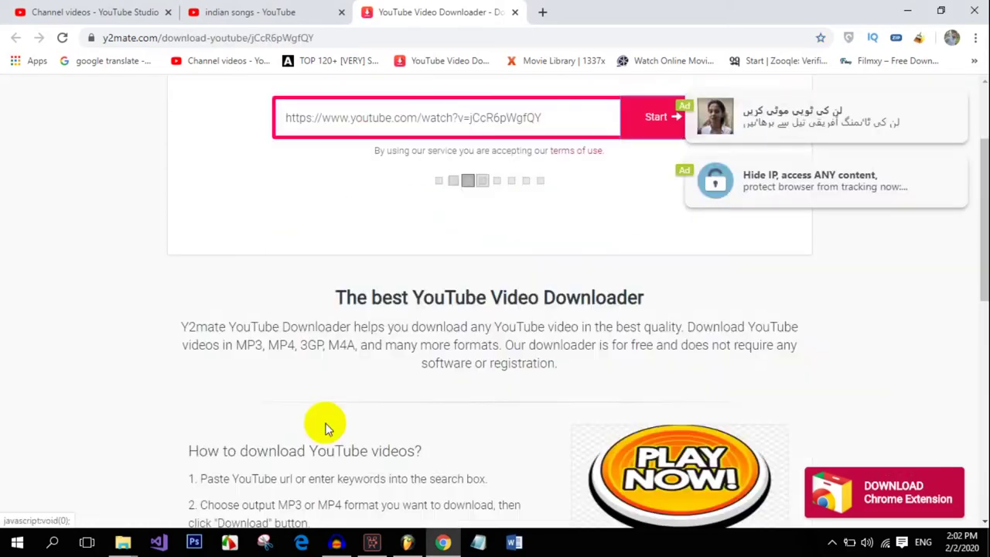
Download the song as a 128kbps .mp3 file
scroll(290, 430, "down", 2)
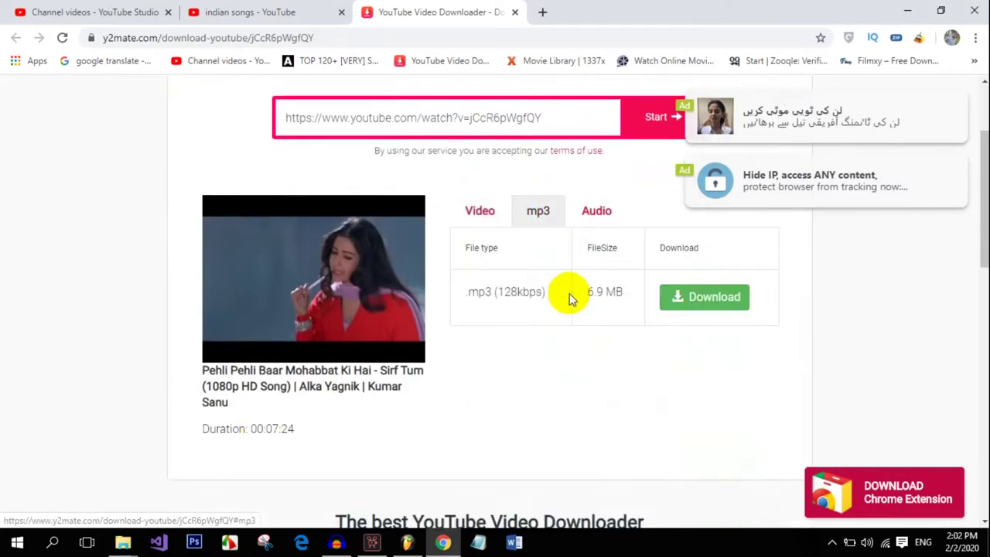
left_click(700, 304)
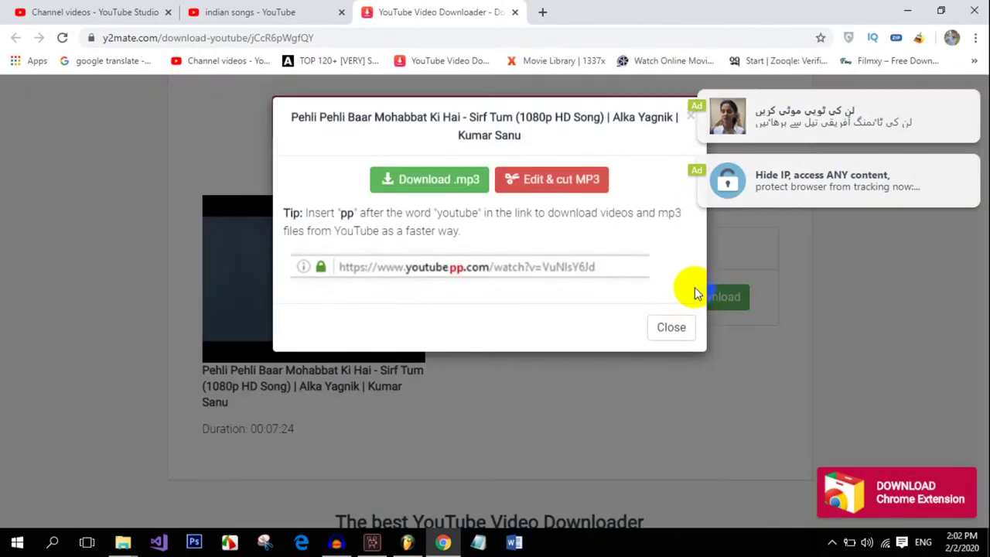
left_click(463, 180)
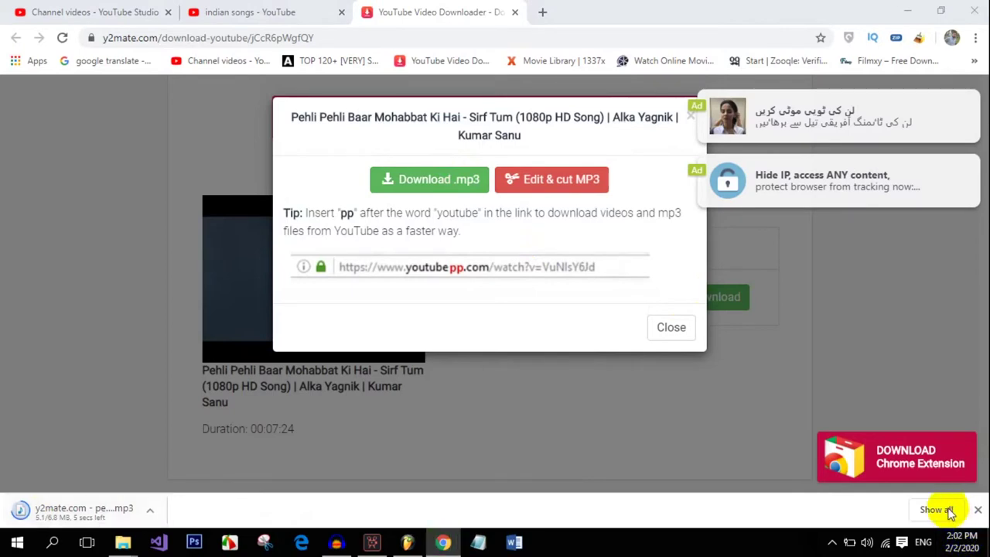
Show the downloaded mp3 in its folder from the browser's download list and minimize the browser
left_click(953, 515)
left_click(374, 248)
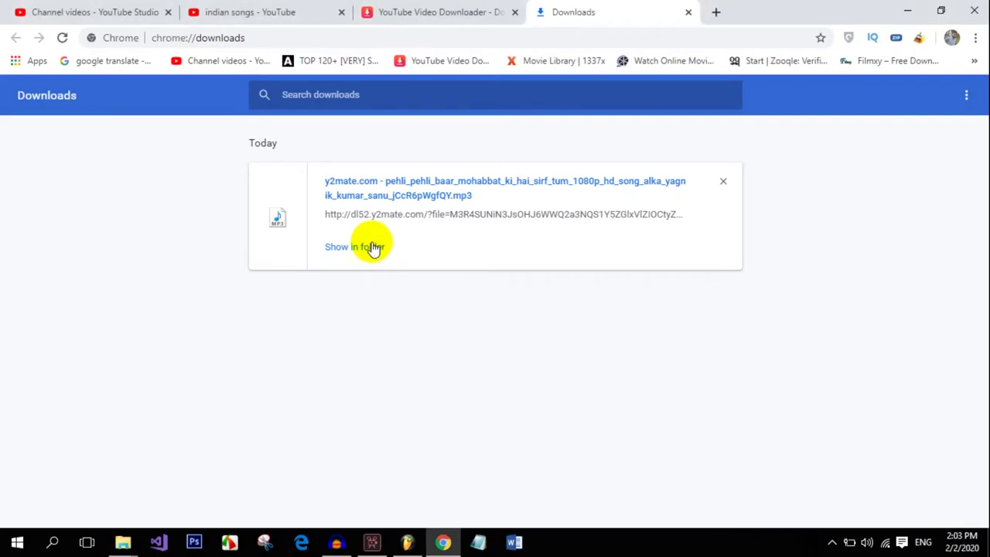
left_click(901, 13)
left_click(902, 13)
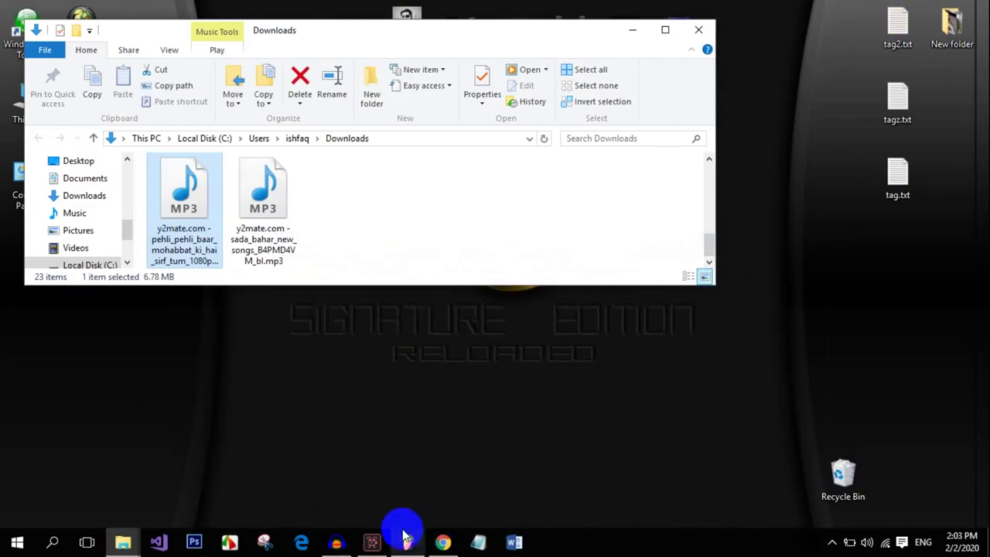
Switch to FL Studio and place the downloaded mp3 from the Downloads folder at the start of playlist Track 2
left_click(408, 542)
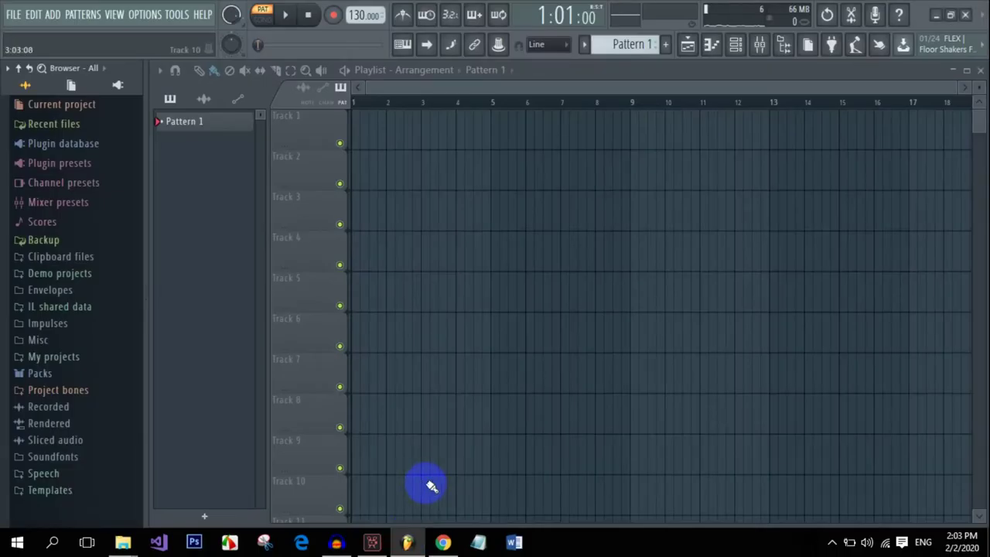
mouse_move(123, 540)
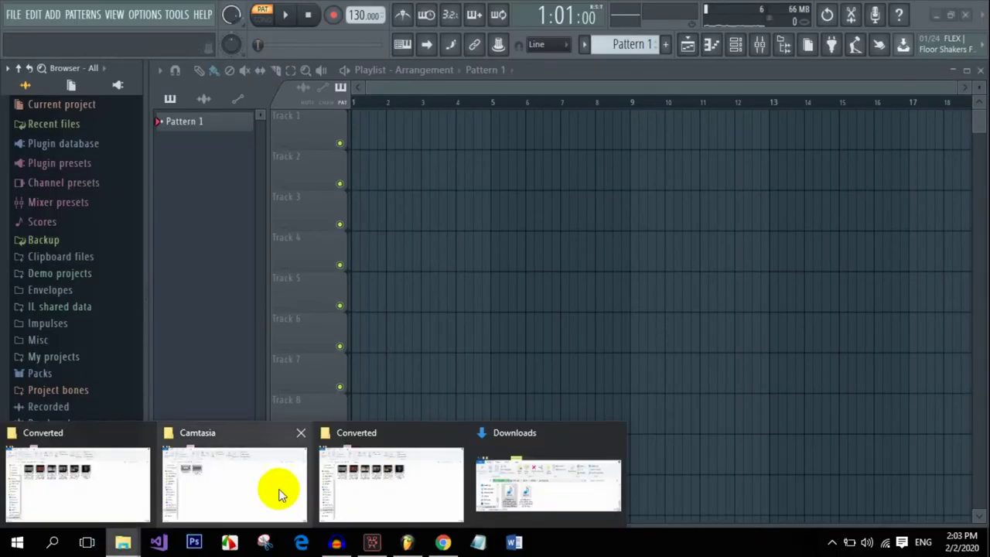
mouse_move(279, 492)
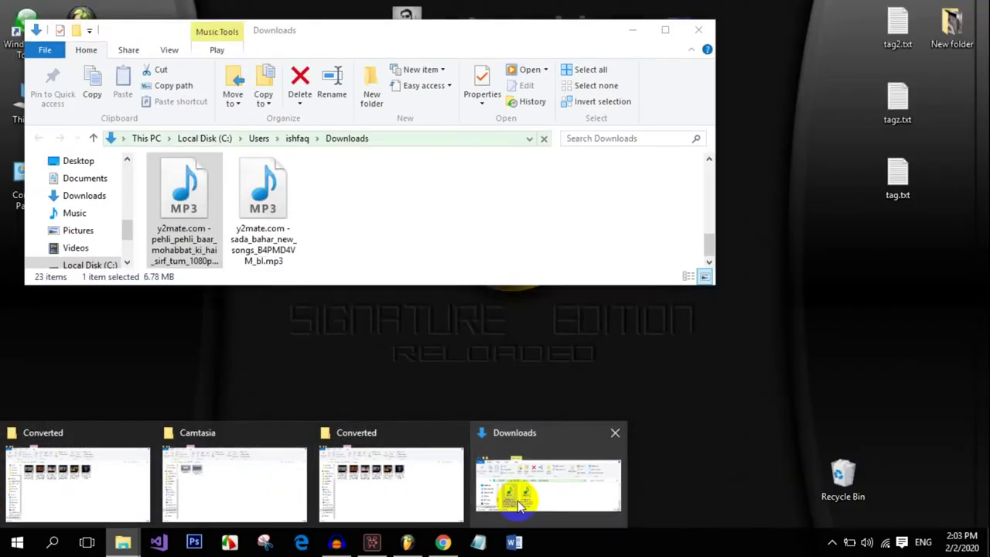
left_click(518, 503)
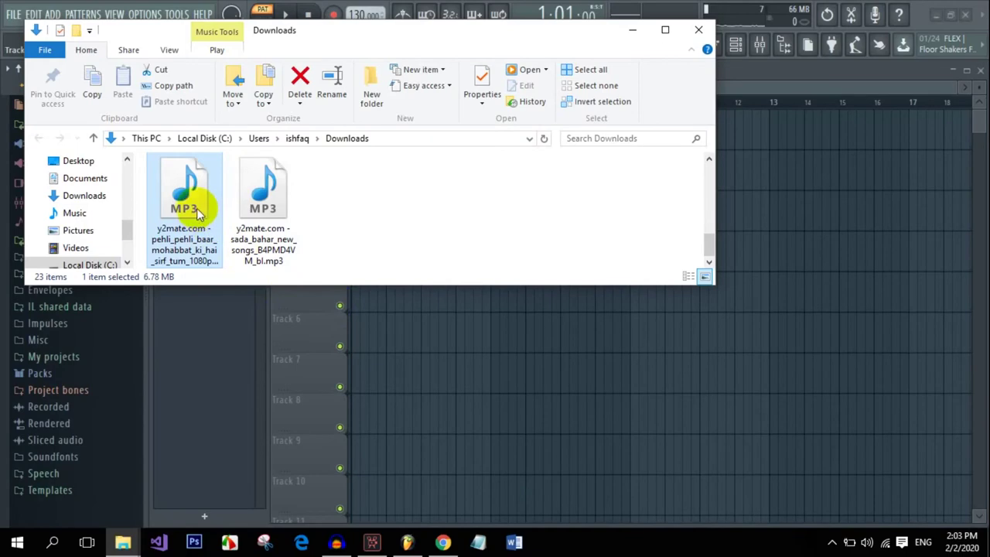
left_click_drag(391, 31, 576, 276)
left_click_drag(360, 404, 349, 165)
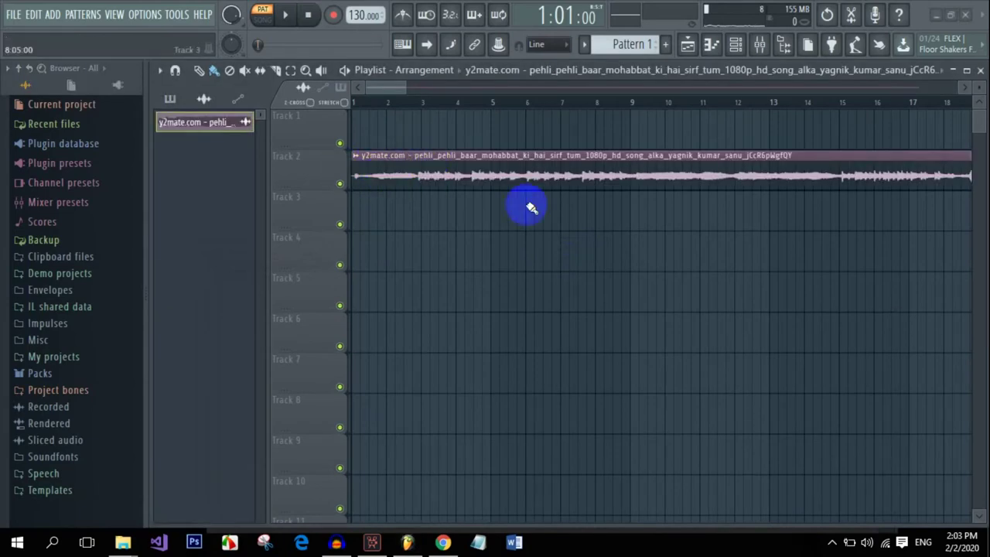
Play the imported song from the start of the playlist briefly and pause it
left_click(346, 75)
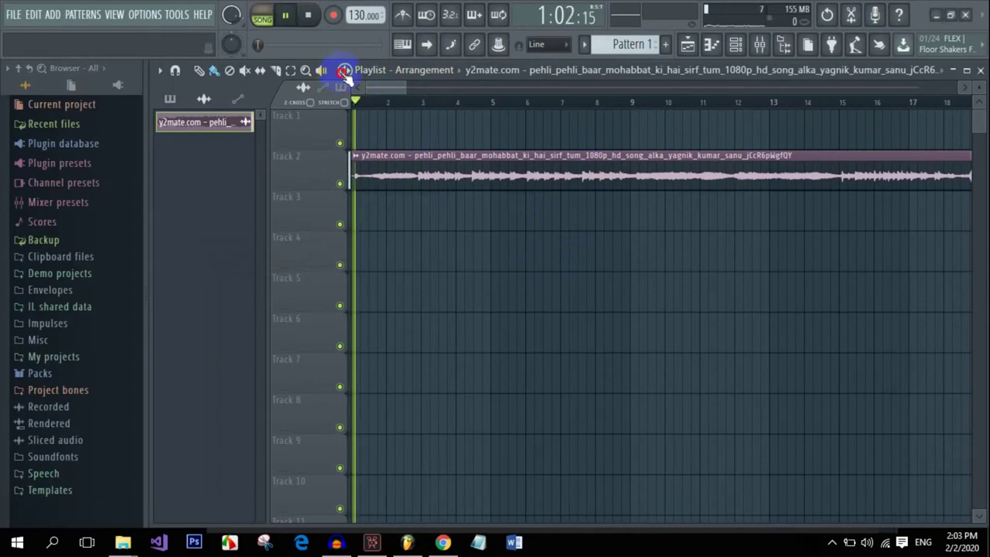
left_click(346, 75)
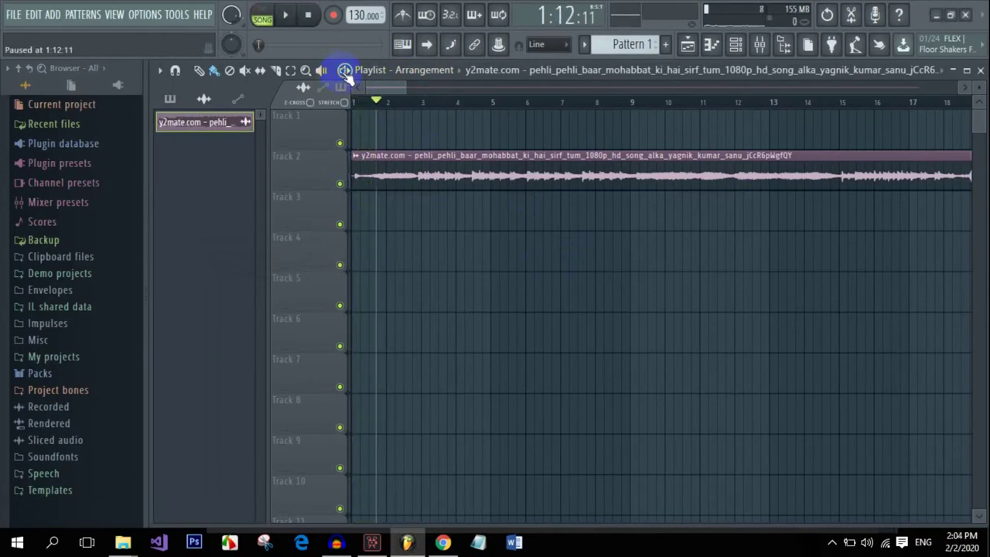
Add the Fruity Multiband Compressor to the Master and load its Bass boost preset
left_click(830, 46)
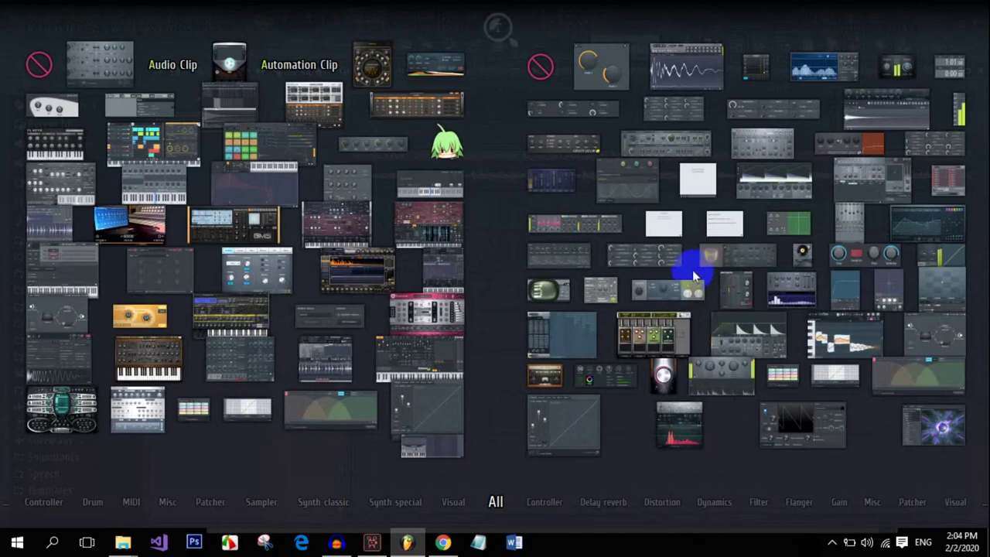
left_click(597, 232)
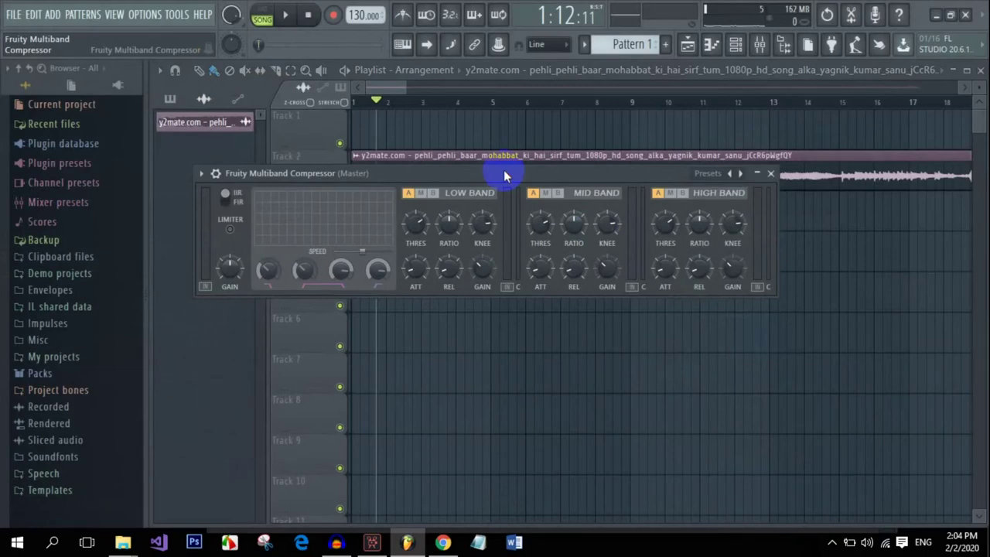
left_click_drag(505, 175, 620, 235)
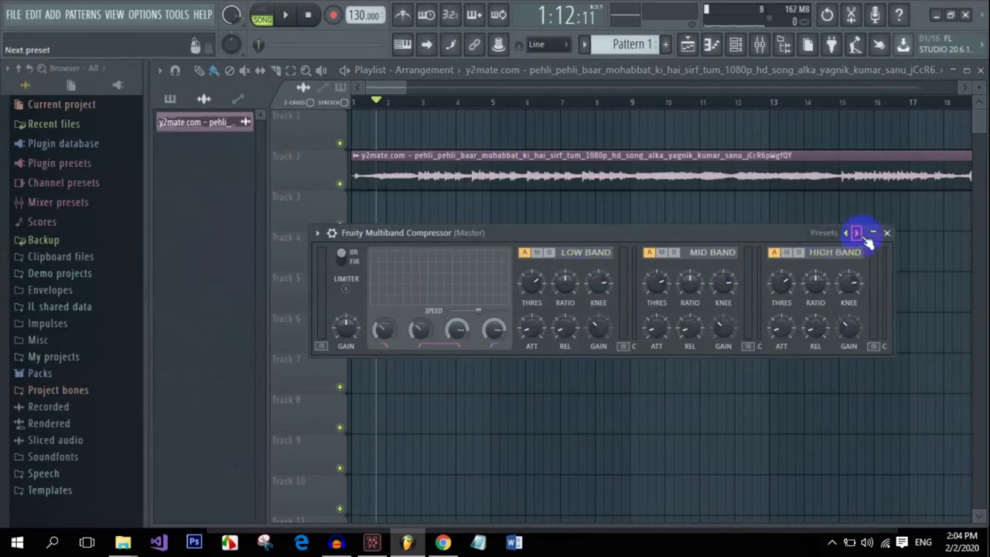
left_click(826, 235)
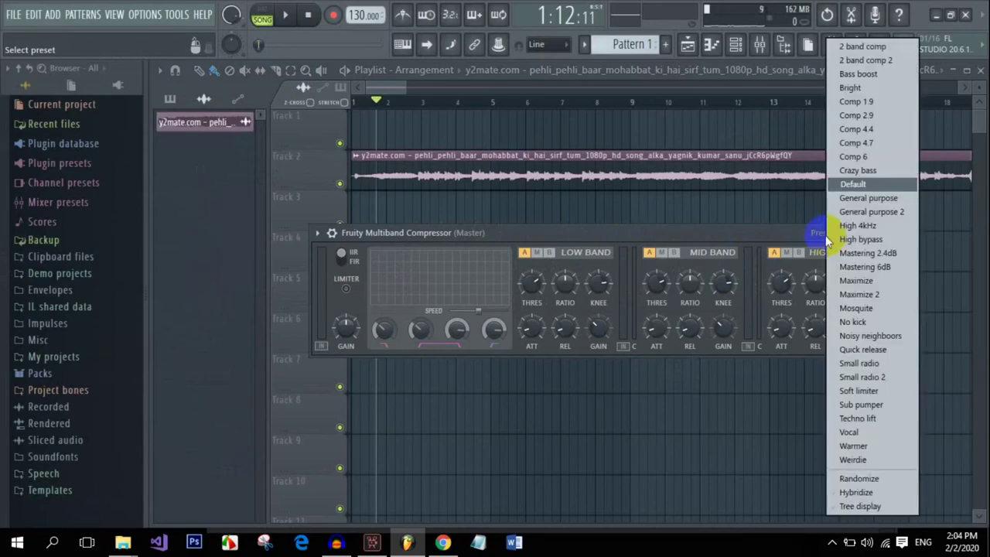
left_click(880, 73)
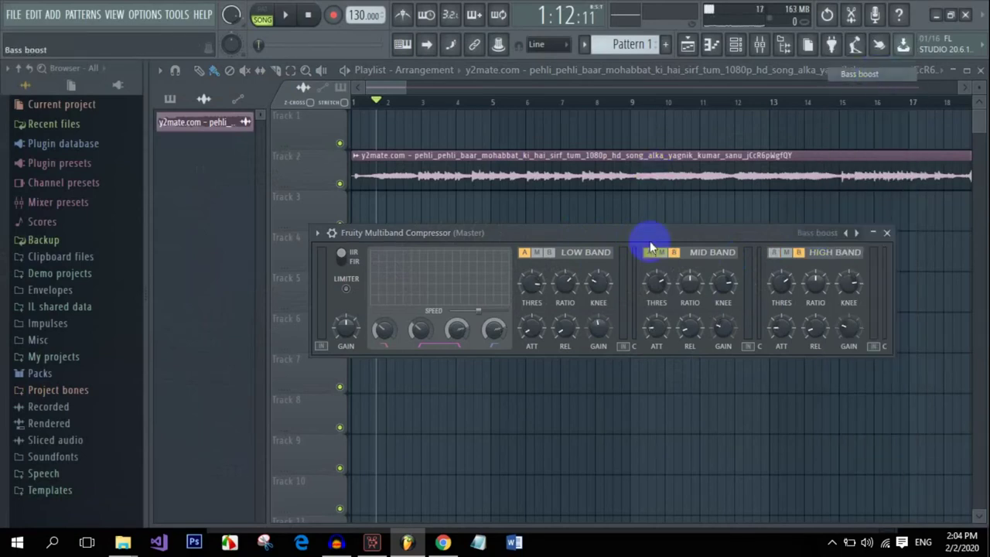
Play the song briefly with the compressor applied, stop playback and close the compressor window
left_click(286, 15)
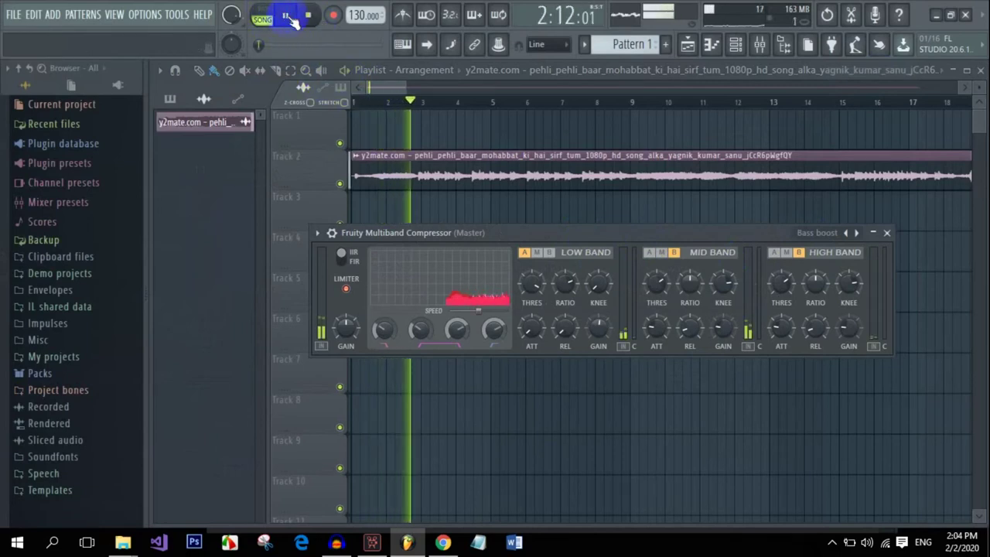
left_click(308, 15)
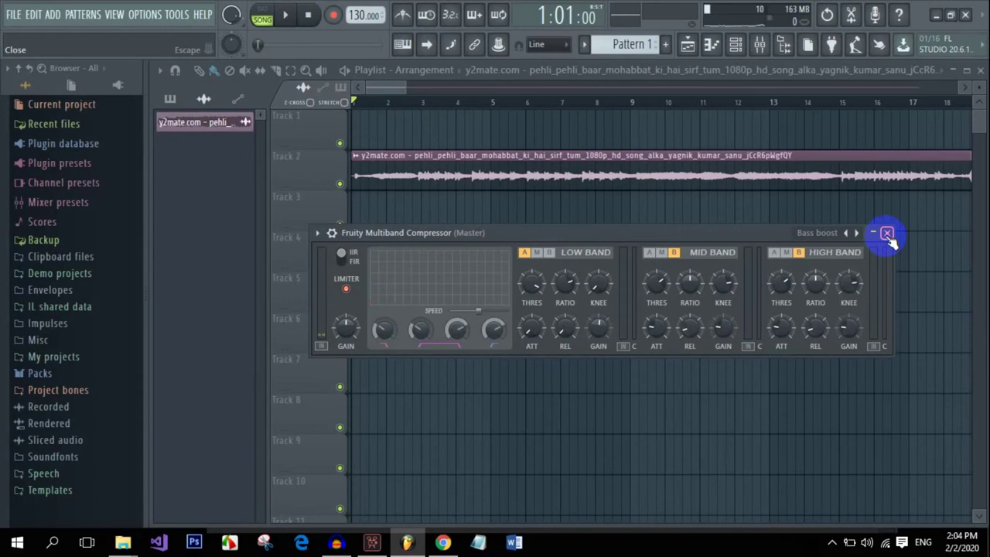
left_click(886, 234)
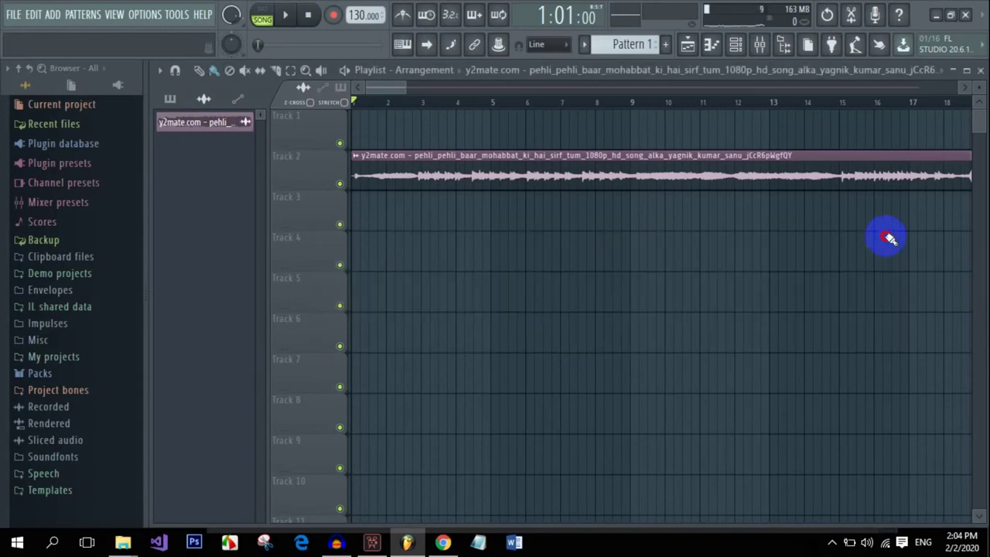
Export the project as an MP3 file named song on the Desktop and start rendering the full song
left_click(16, 17)
mouse_move(22, 142)
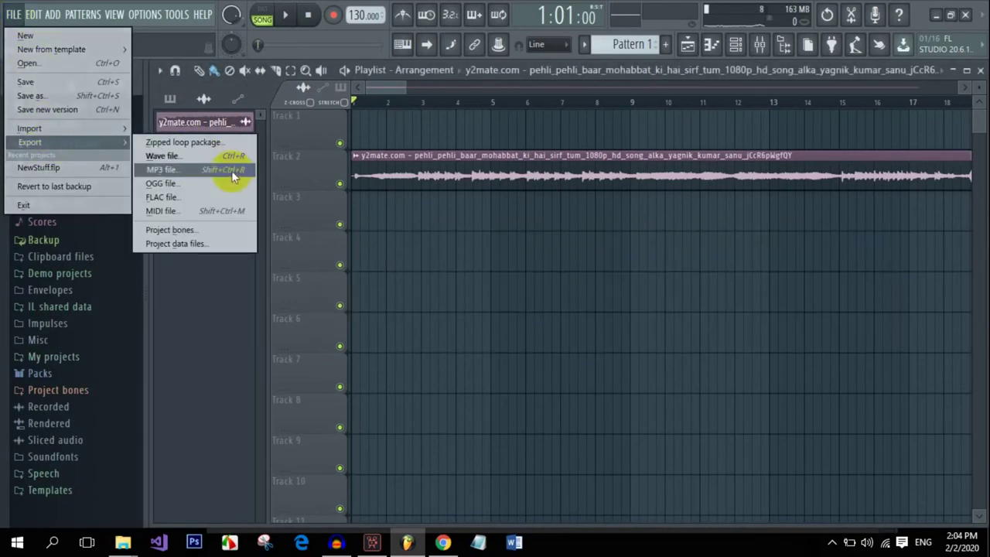
left_click(232, 176)
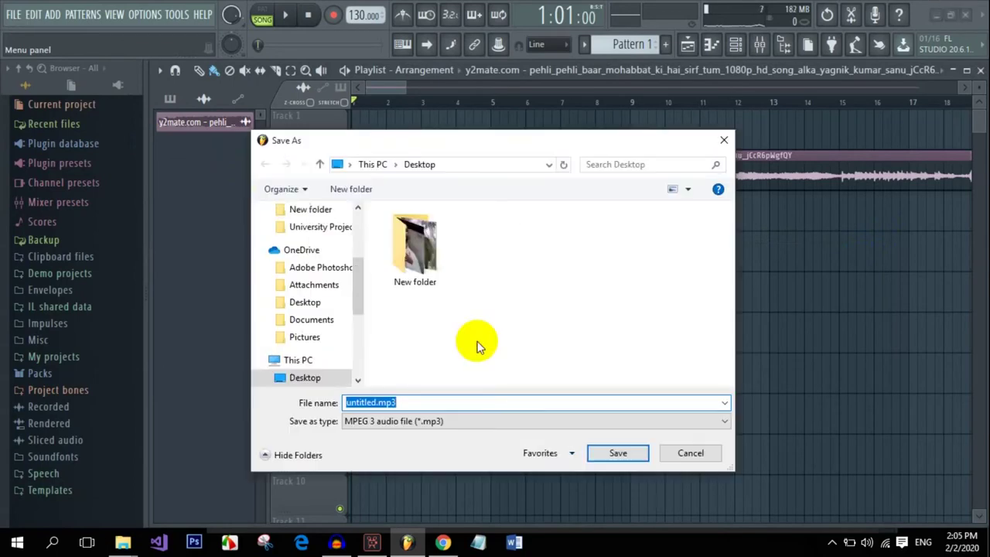
type("s")
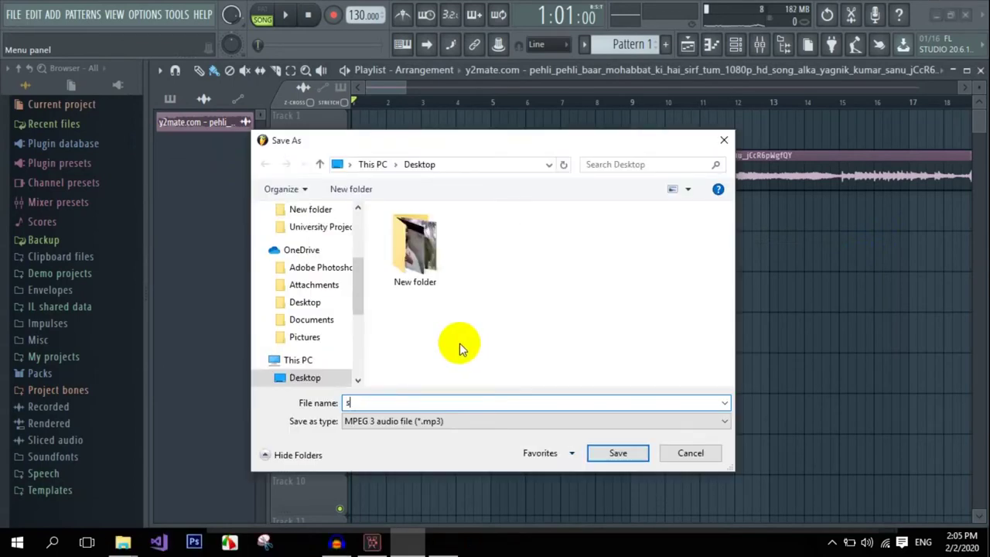
type("ong")
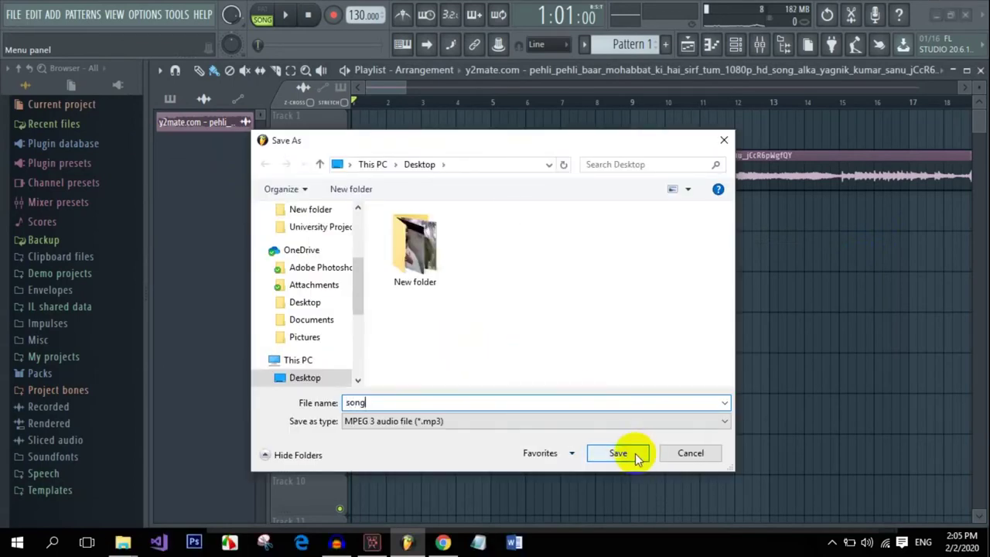
left_click(619, 455)
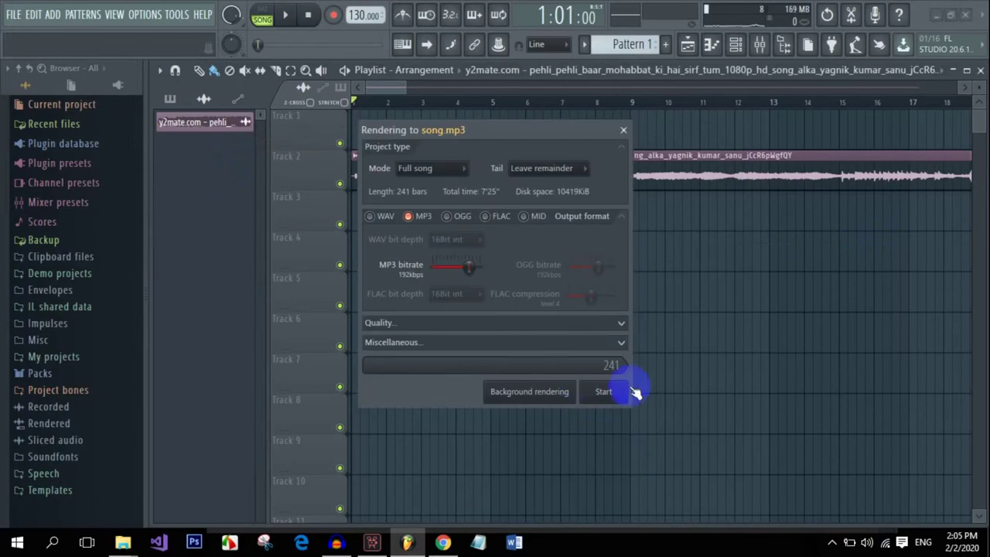
left_click(609, 393)
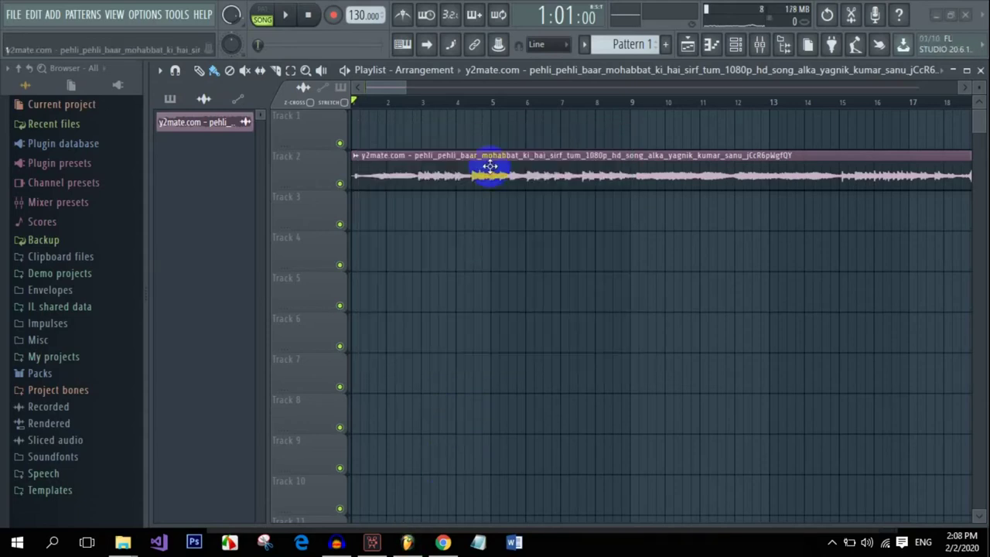
Minimize FL Studio, move song.mp3 to a clear spot on the desktop and close the Downloads folder window
left_click(935, 16)
left_click_drag(27, 252, 81, 325)
left_click(880, 277)
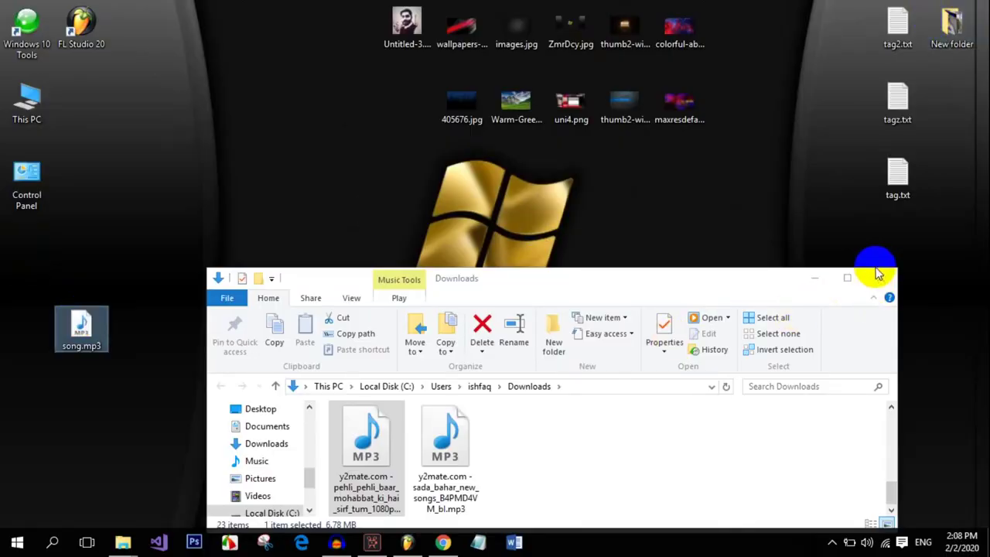
Switch to Movavi Video Editor Plus and import song.mp3 from the Desktop as media
left_click(377, 538)
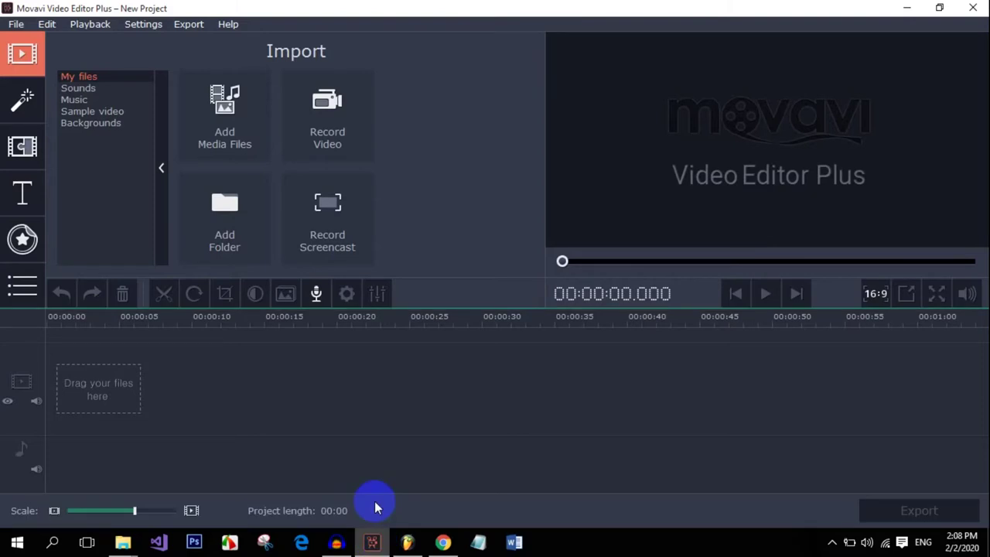
left_click(218, 120)
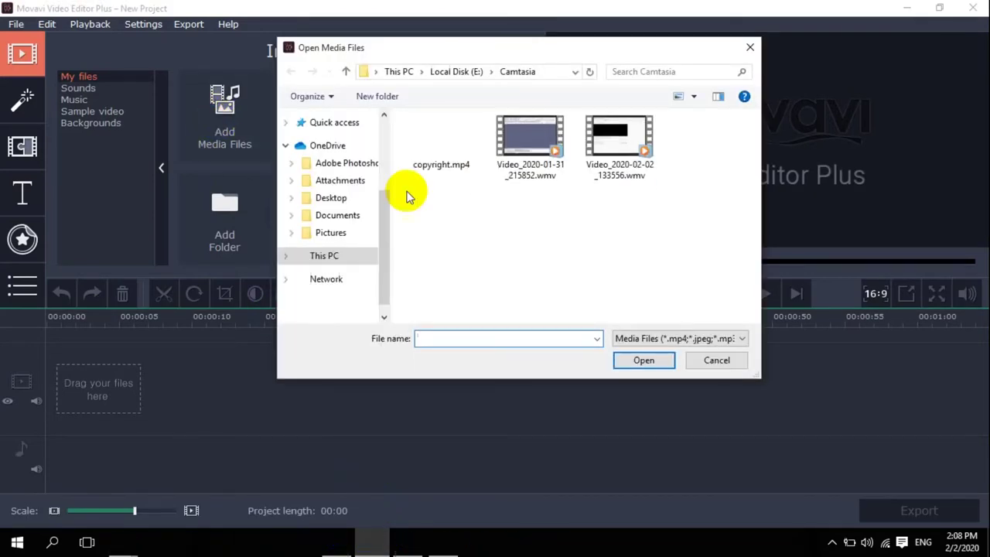
scroll(329, 248, "down", 5)
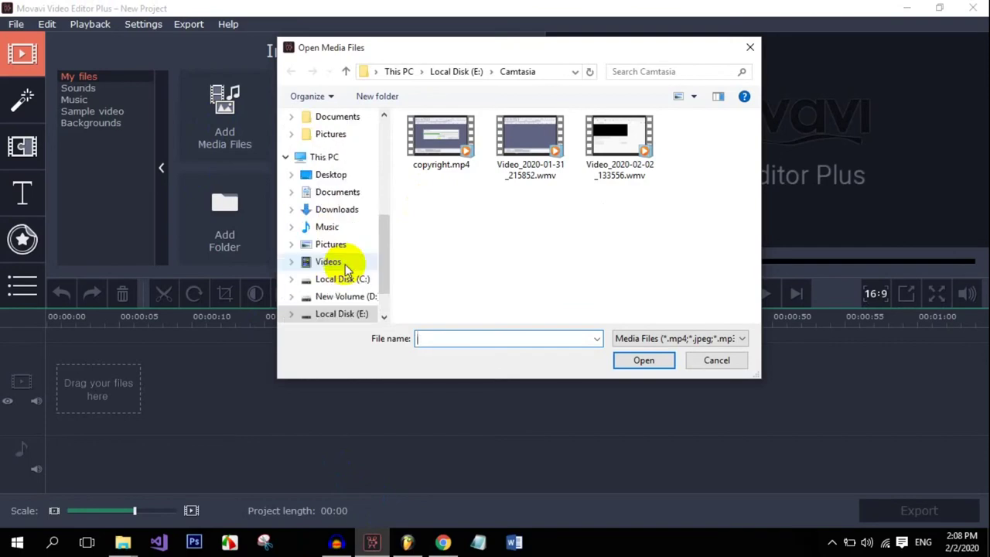
left_click(339, 173)
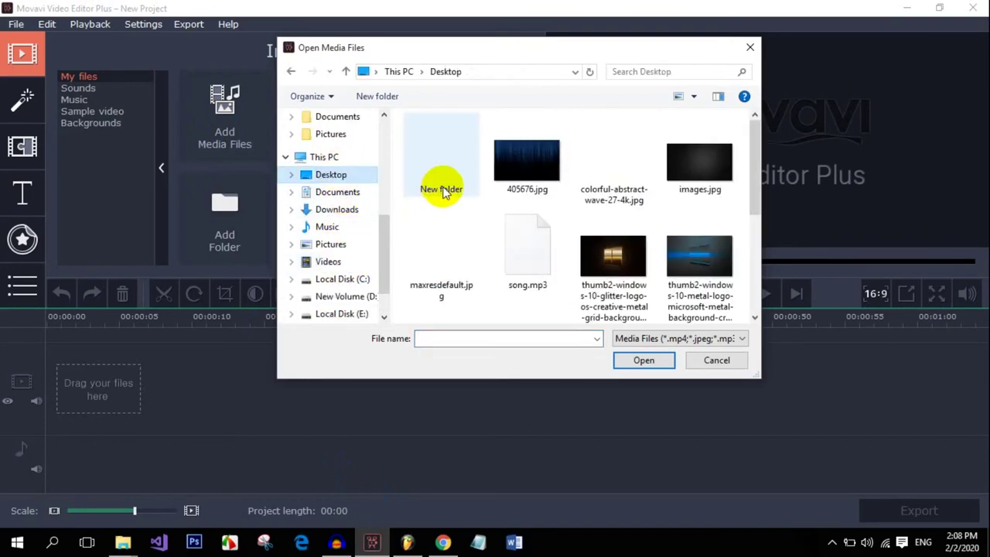
left_click(531, 267)
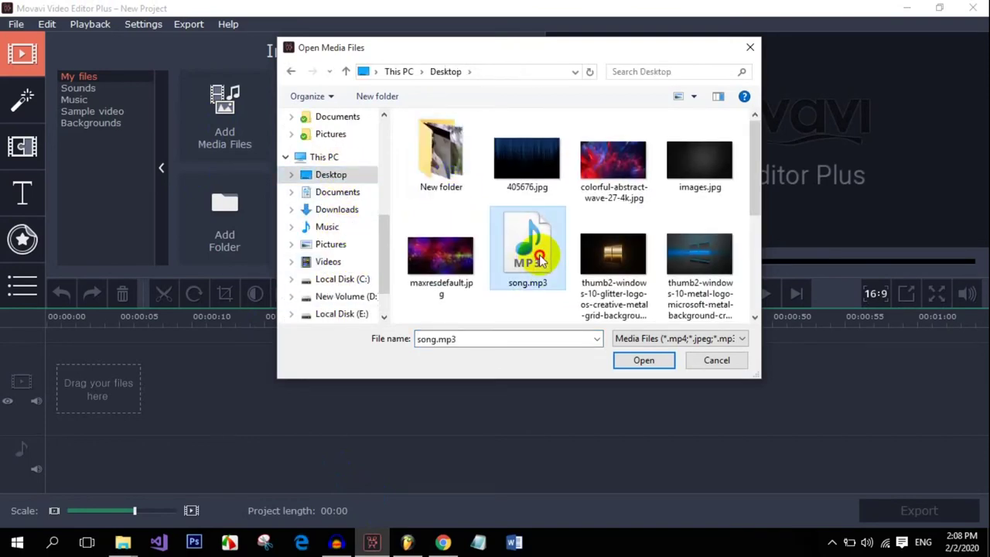
left_click(625, 360)
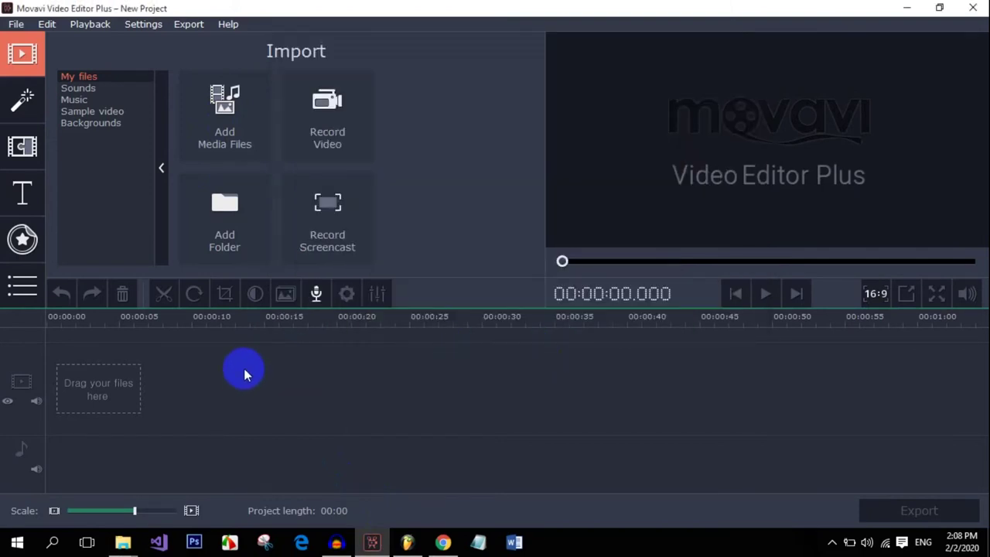
Import colorful-abstract-wave-27-4k.jpg from the Desktop and stretch its clip to about 07:28 so it covers the whole song
left_click(240, 123)
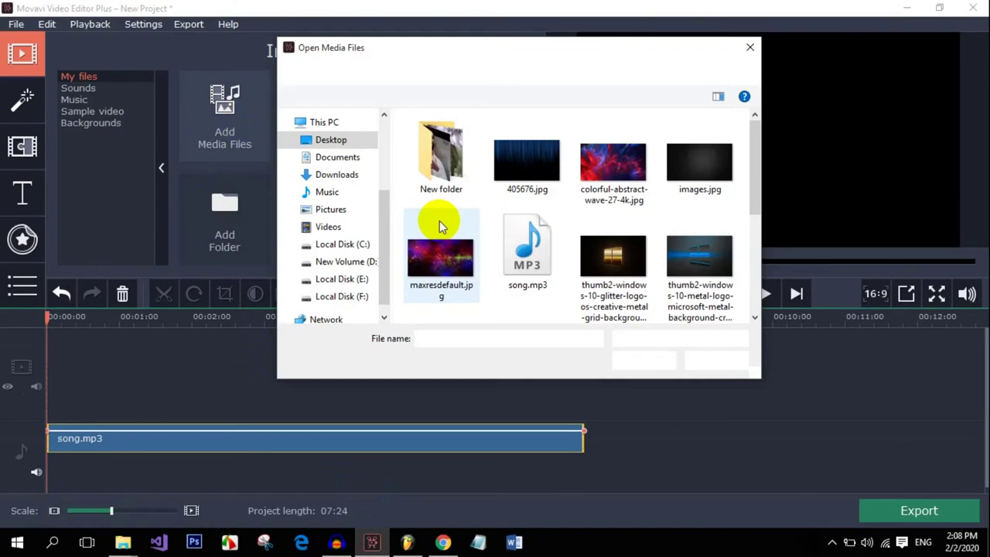
scroll(480, 228, "down", 3)
scroll(518, 236, "up", 3)
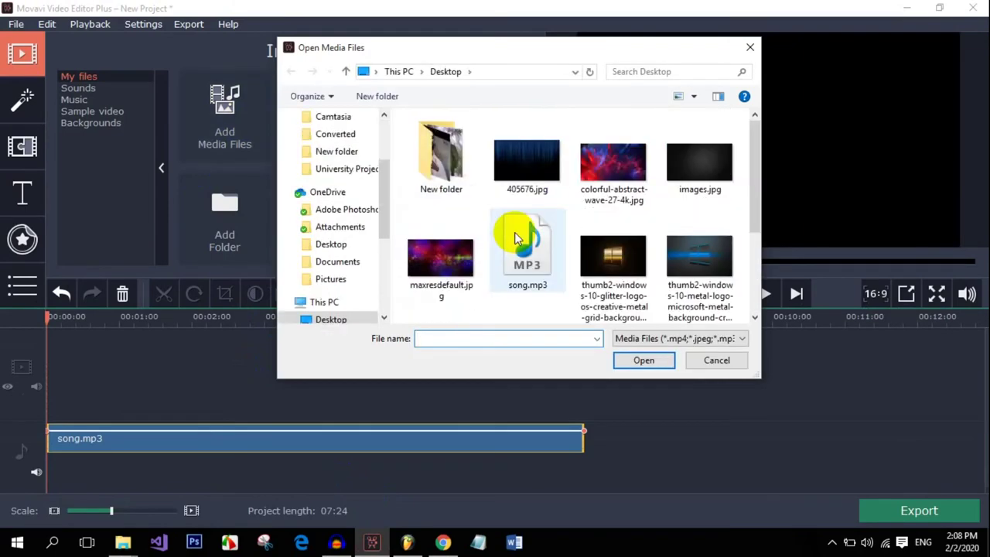
scroll(516, 236, "down", 3)
scroll(515, 232, "up", 3)
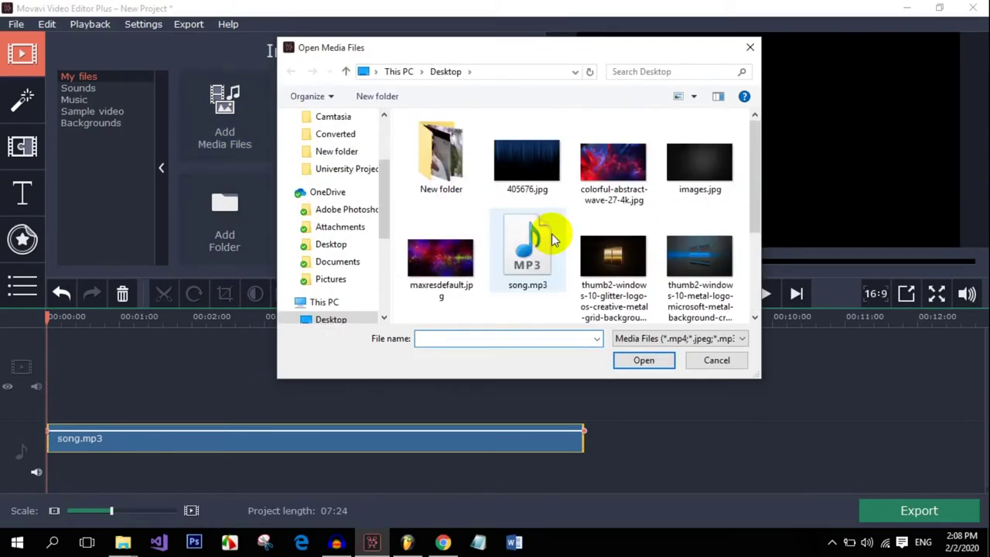
left_click(613, 166)
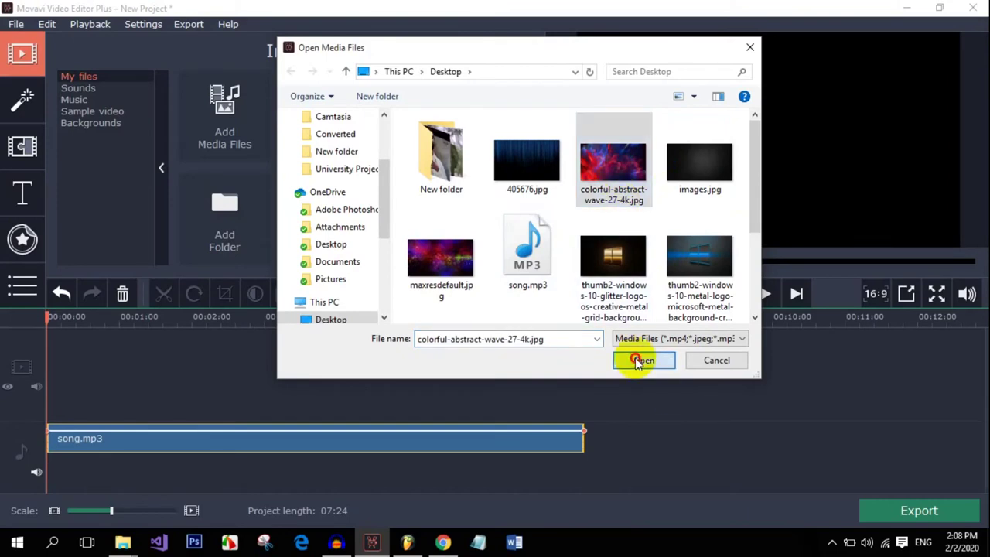
left_click(640, 360)
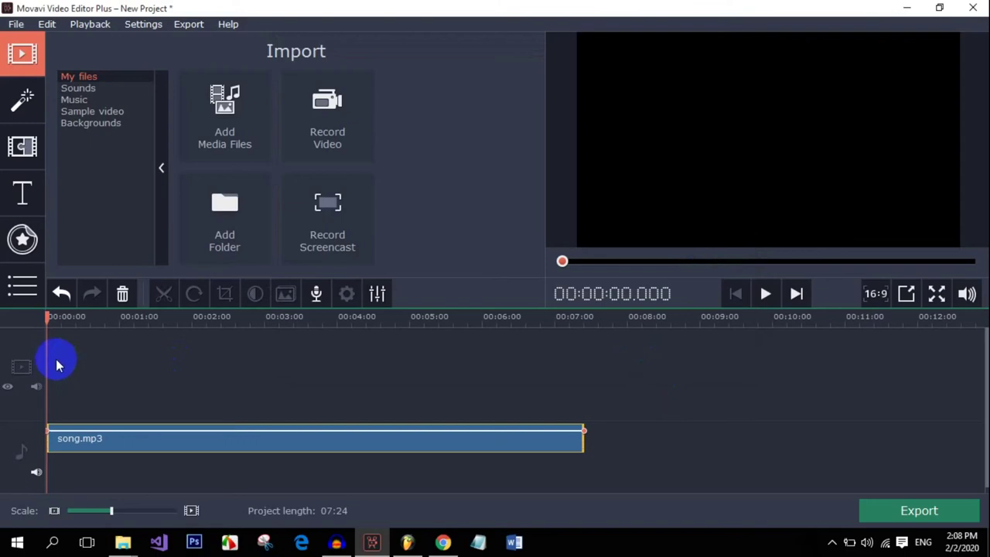
left_click_drag(235, 360, 555, 370)
left_click_drag(585, 370, 588, 372)
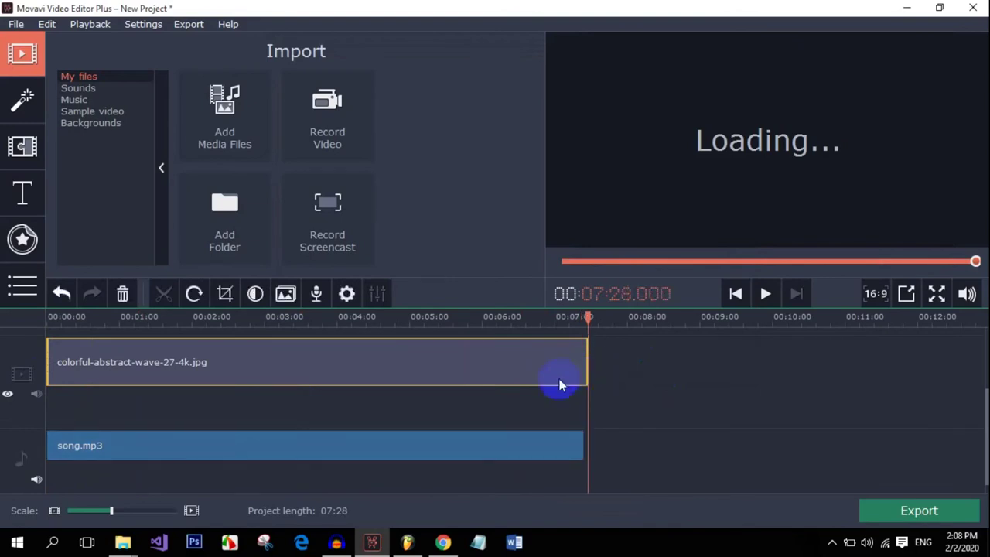
Export the project as an MP3 named New Project to E:\Converted, dismiss the completion dialog and minimize the editor
left_click(963, 525)
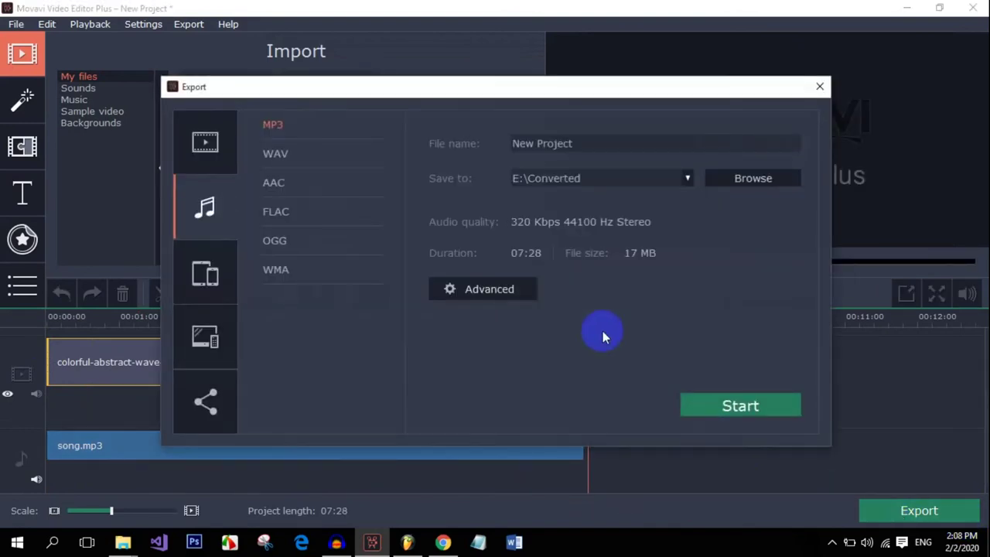
left_click(723, 405)
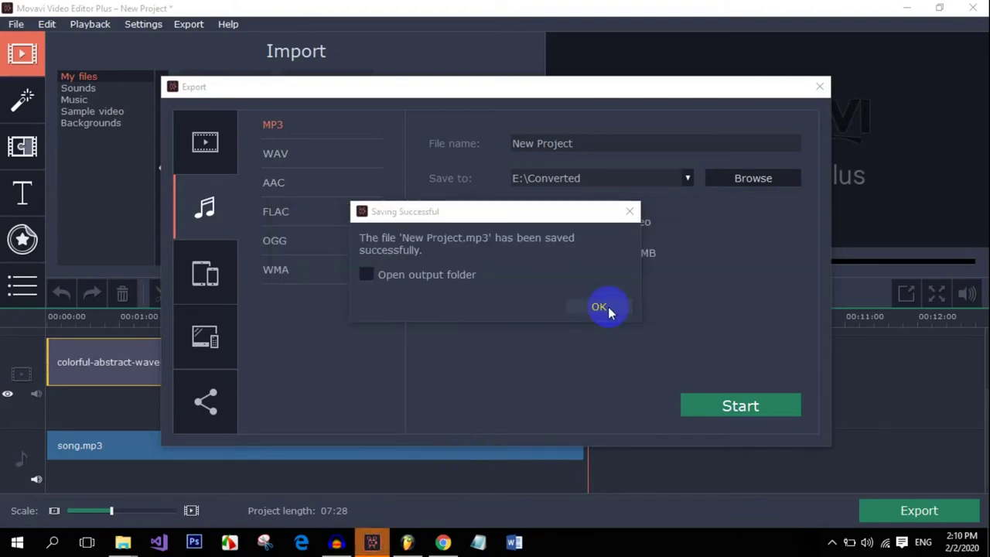
left_click(608, 306)
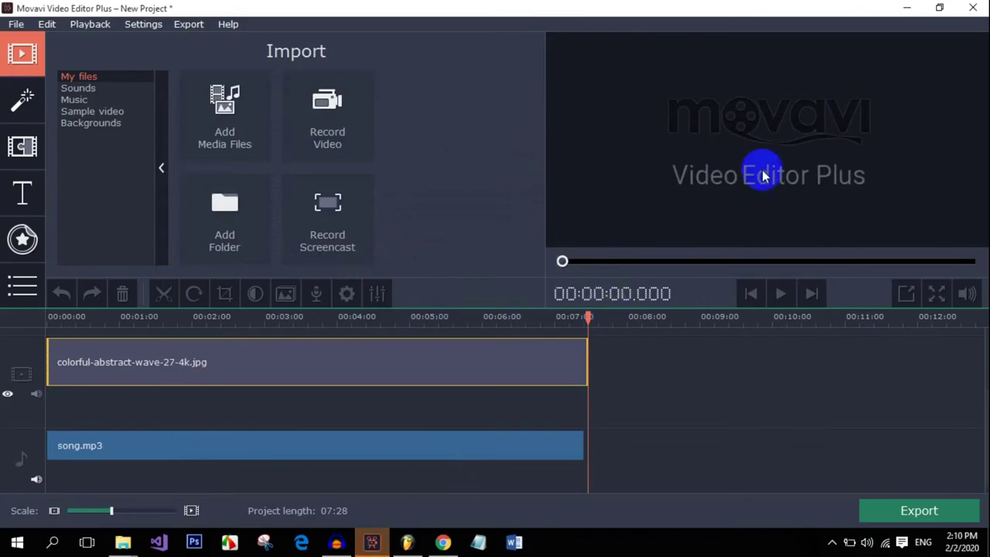
left_click(901, 8)
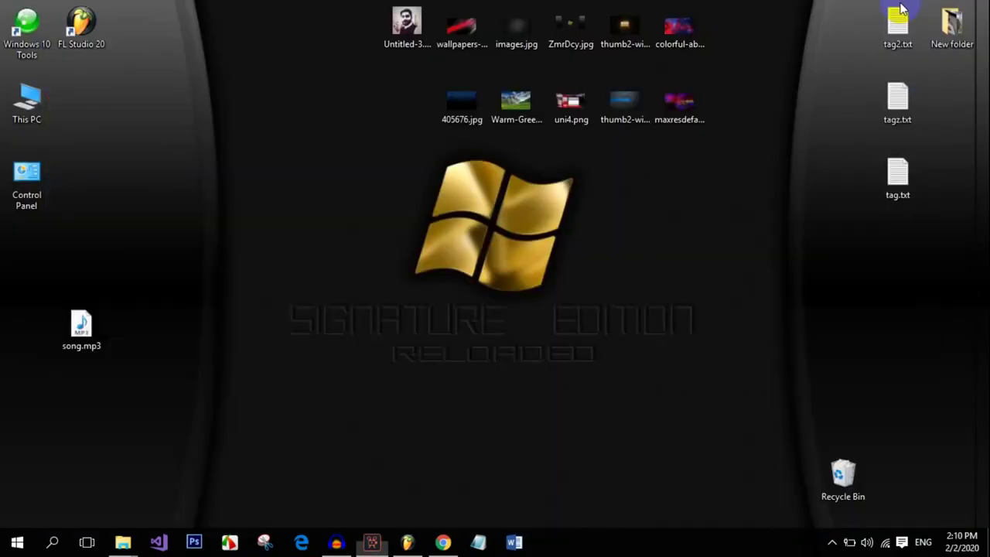
Switch to Chrome and open the video upload dialog from the channel's videos page in YouTube Studio
left_click(445, 543)
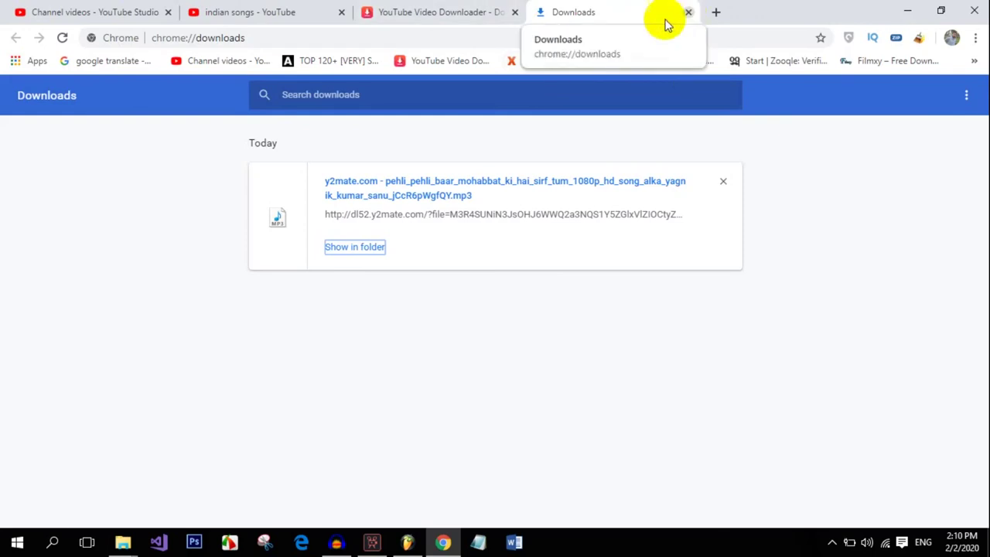
left_click(132, 19)
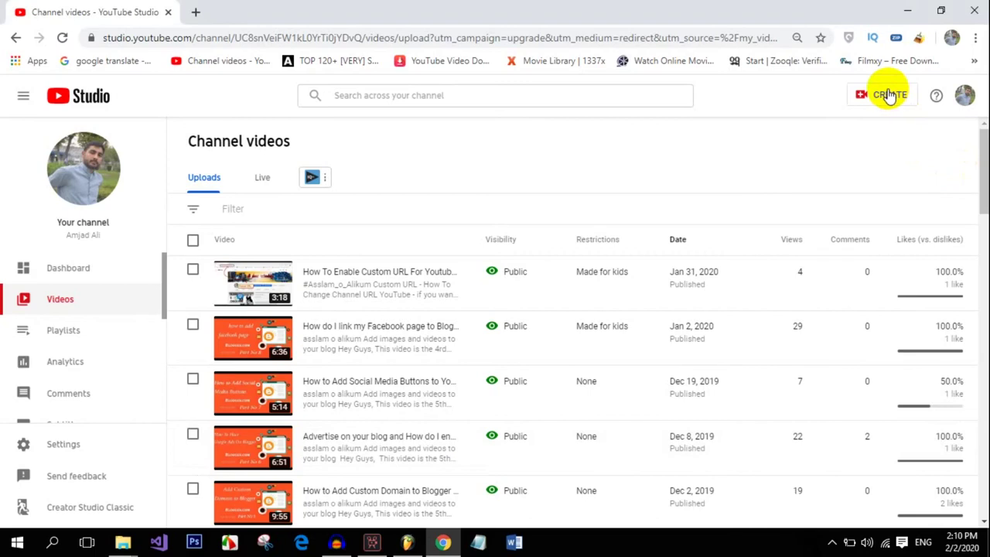
left_click(890, 94)
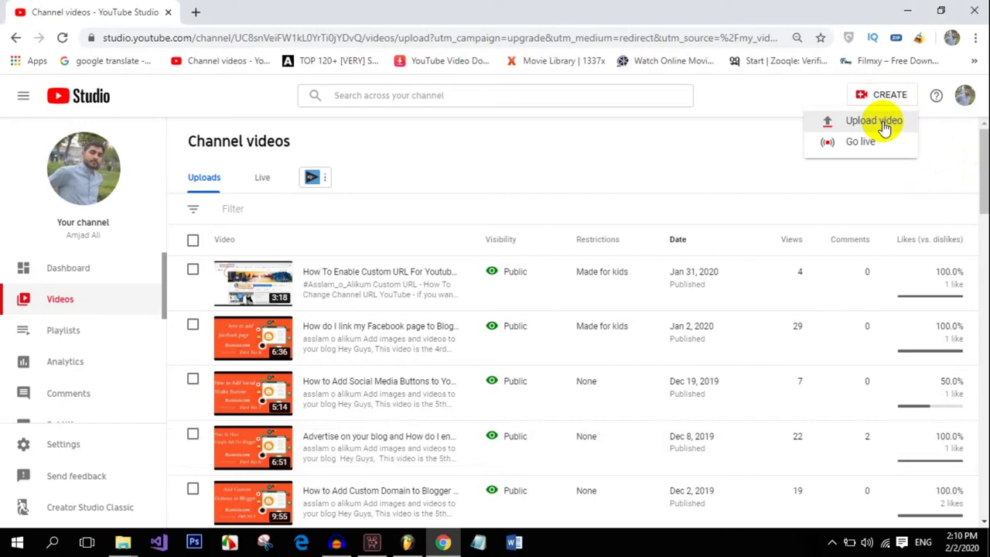
left_click(886, 126)
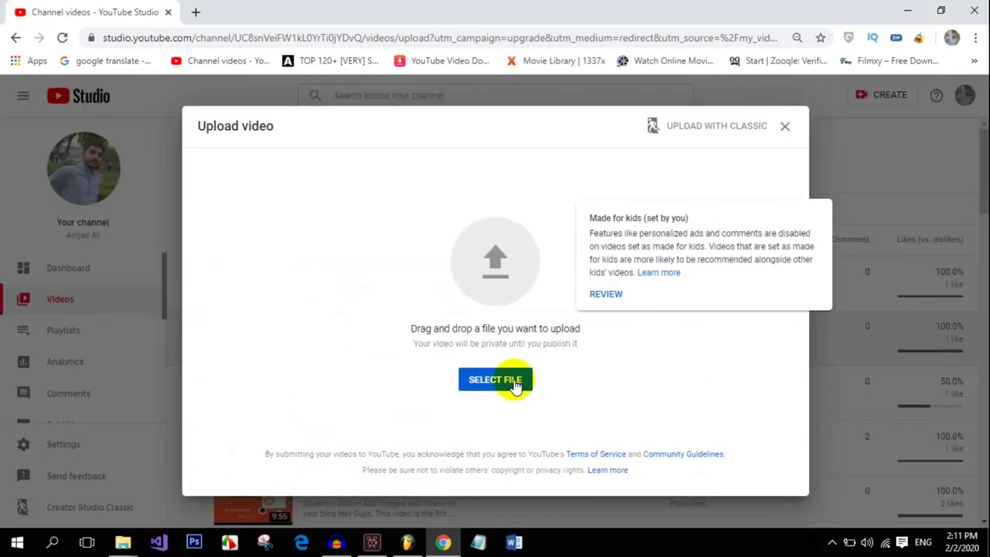
Choose New Project.mp4 from E:\Converted as the video file to upload
left_click(516, 384)
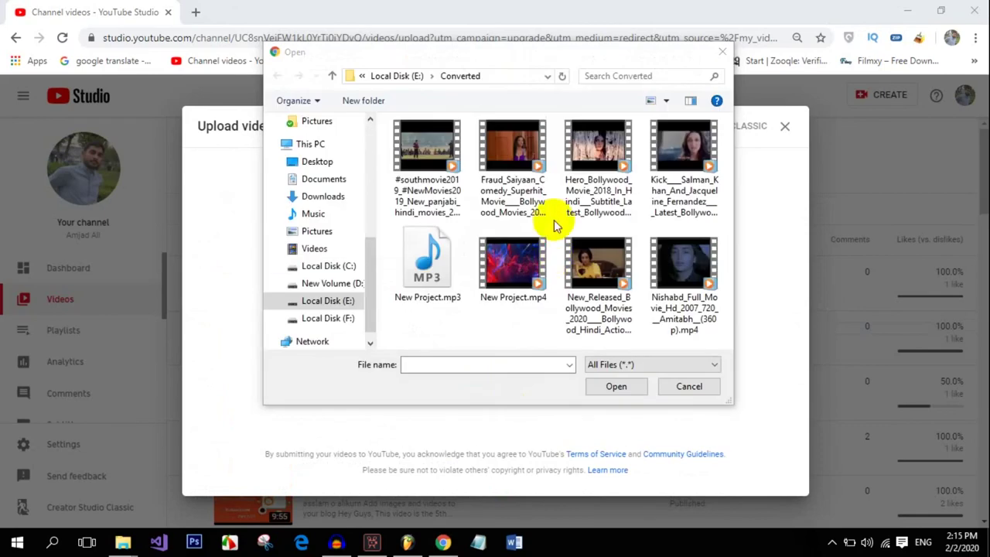
left_click(519, 261)
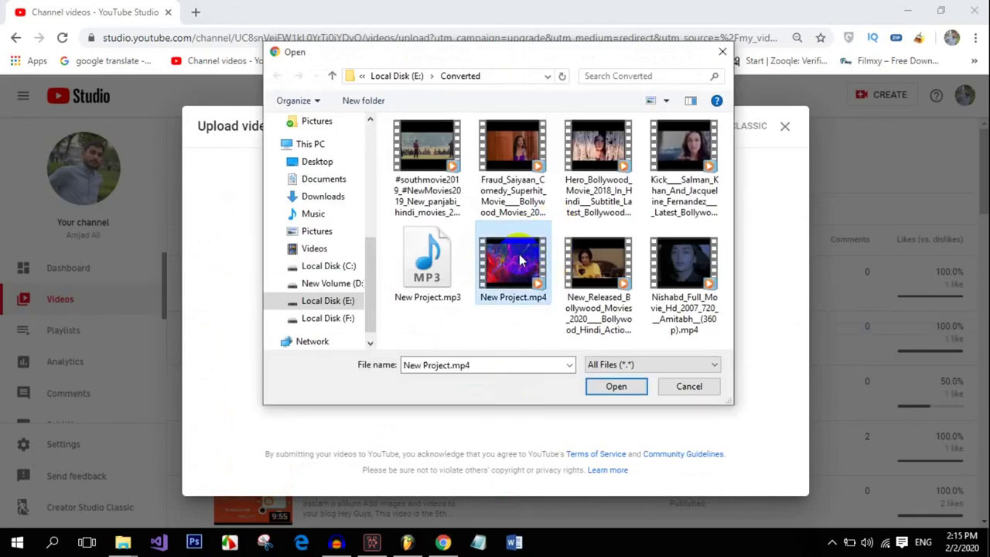
left_click(616, 388)
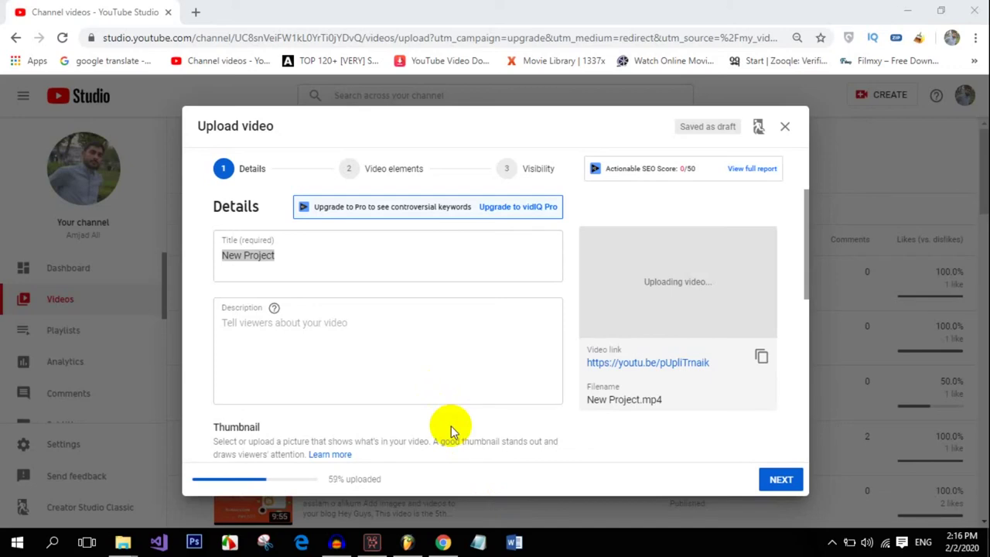
Mark the video's audience as made for kids and advance from the details to the video elements stage
scroll(451, 426, "down", 1)
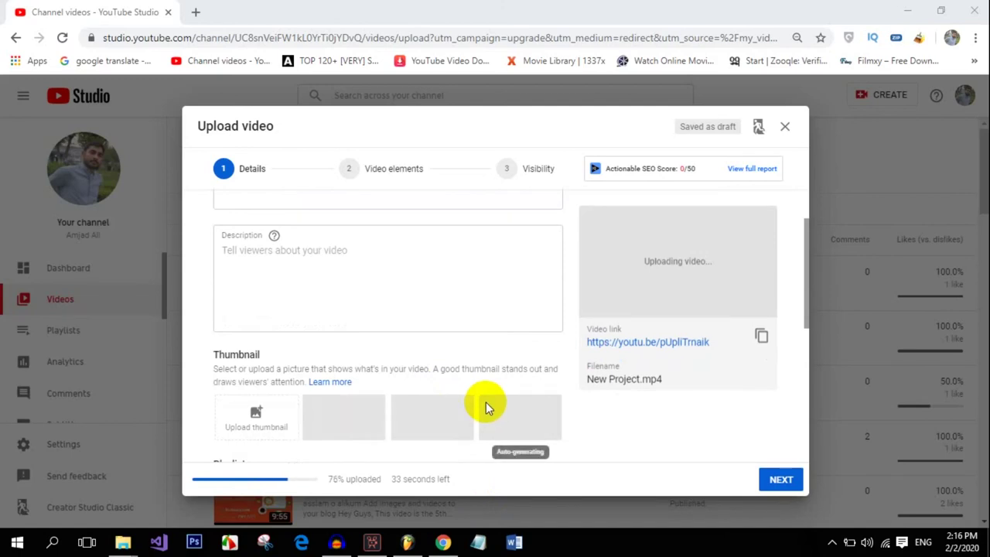
scroll(486, 408, "down", 4)
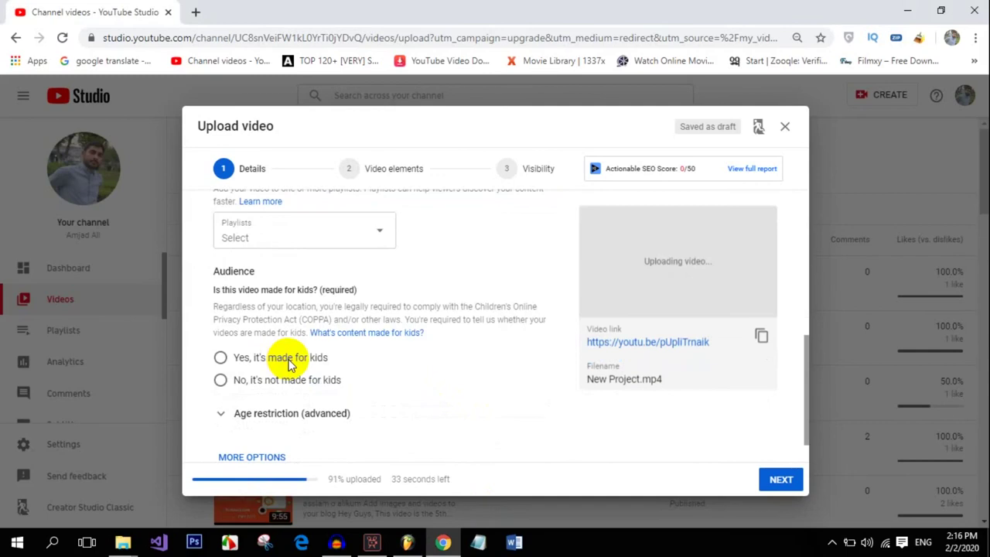
left_click(290, 364)
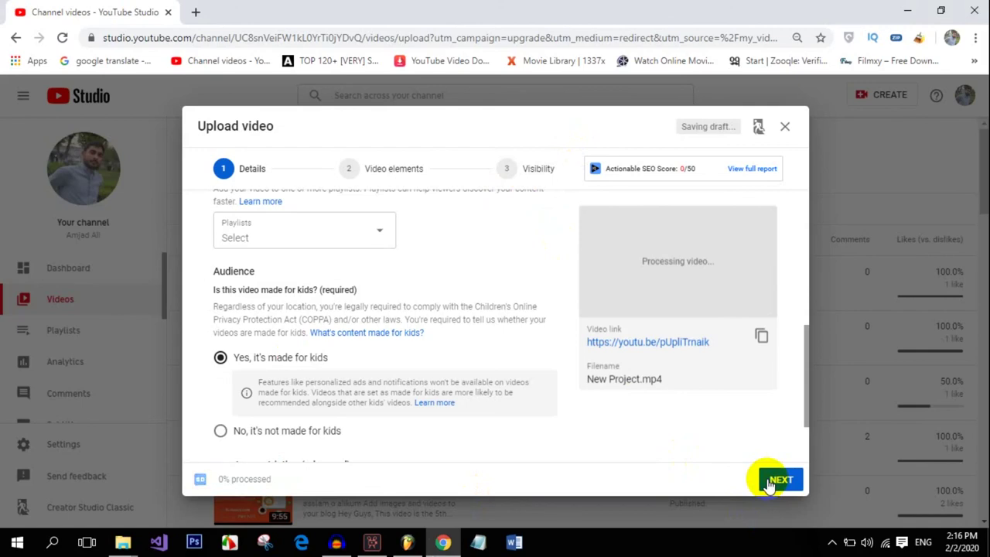
left_click(780, 479)
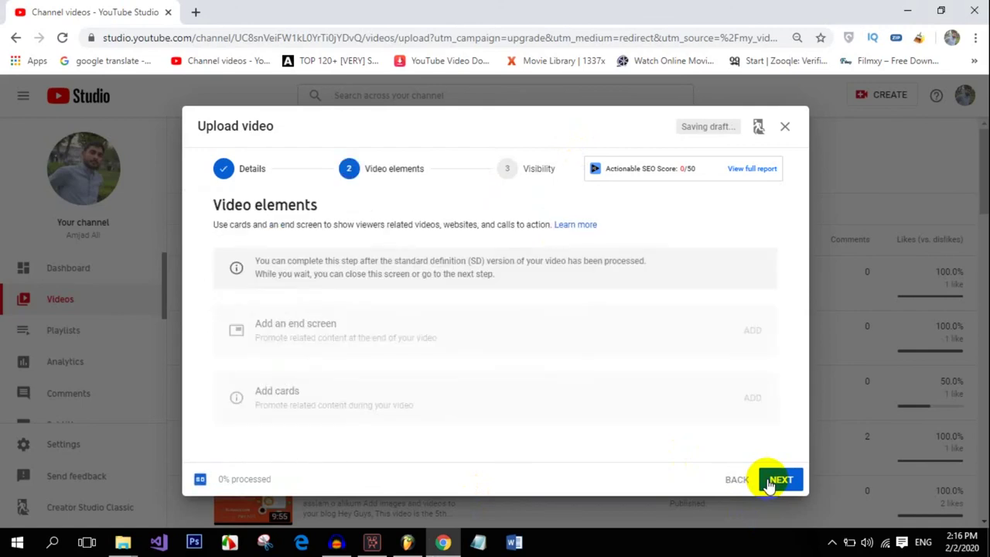